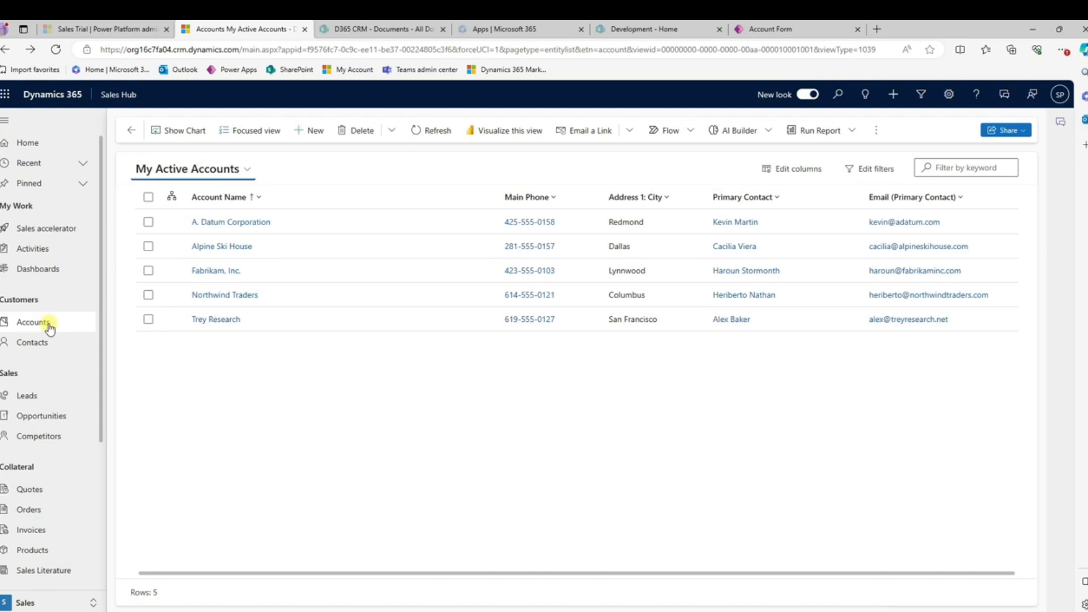
Open the A. Datum Corporation account and start a new email from its related activities.
double_click(320, 230)
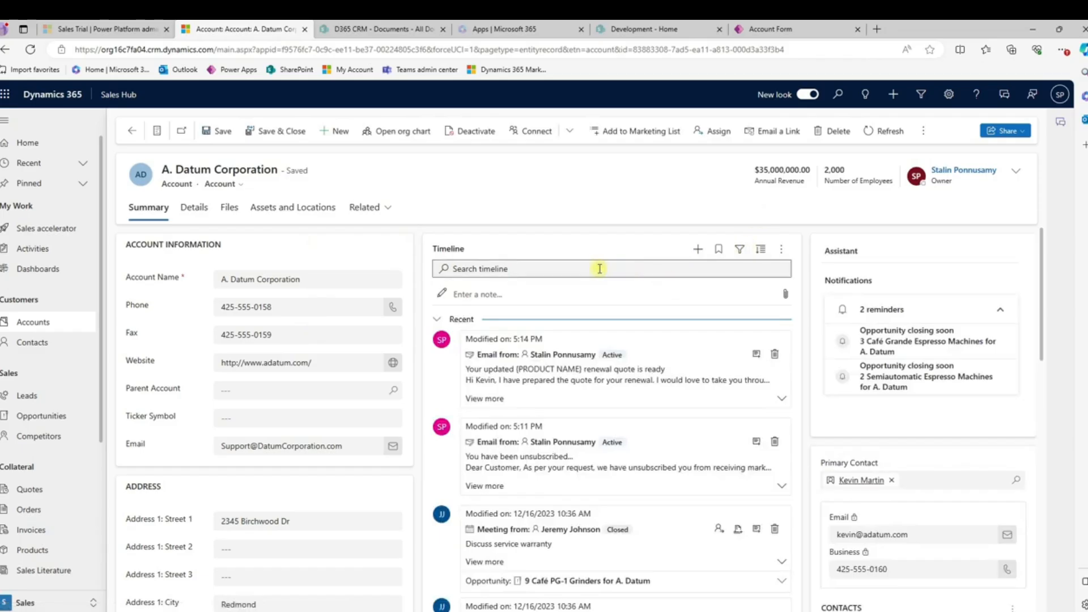
left_click(698, 250)
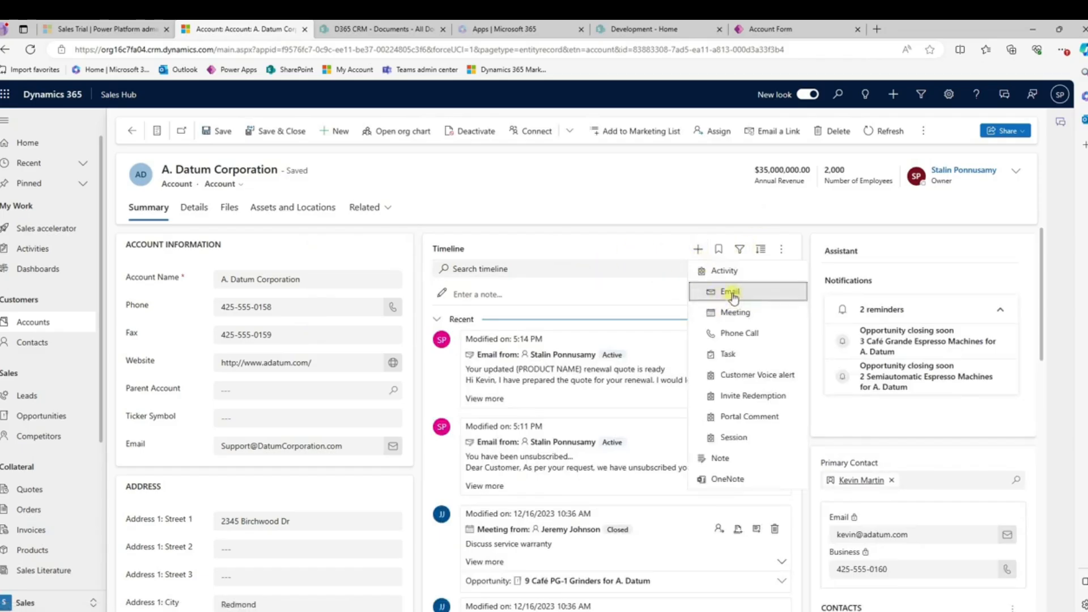
left_click(388, 208)
left_click(391, 260)
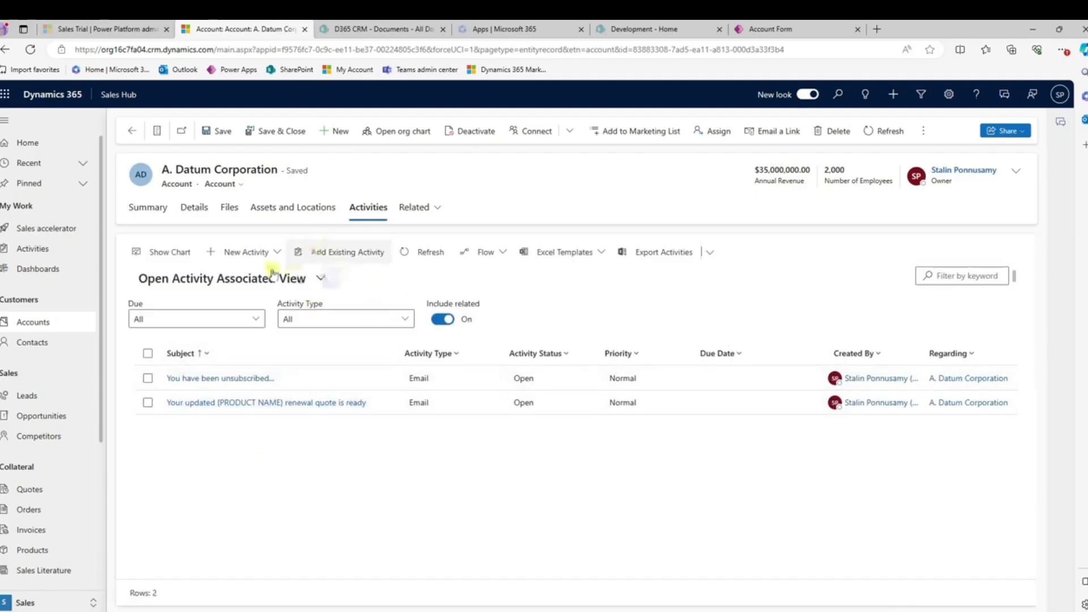
left_click(279, 253)
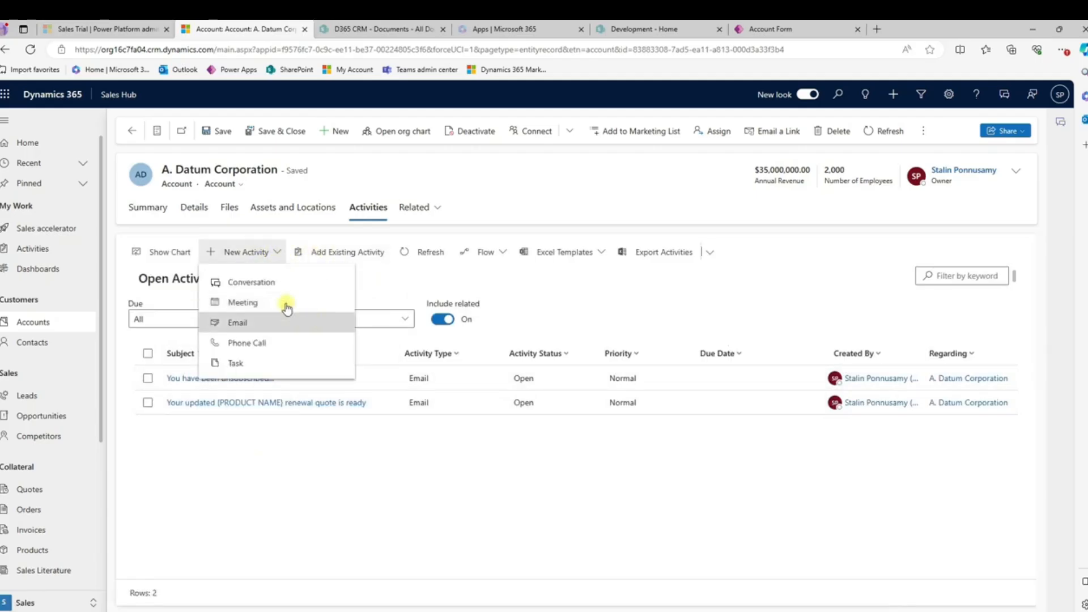
left_click(240, 320)
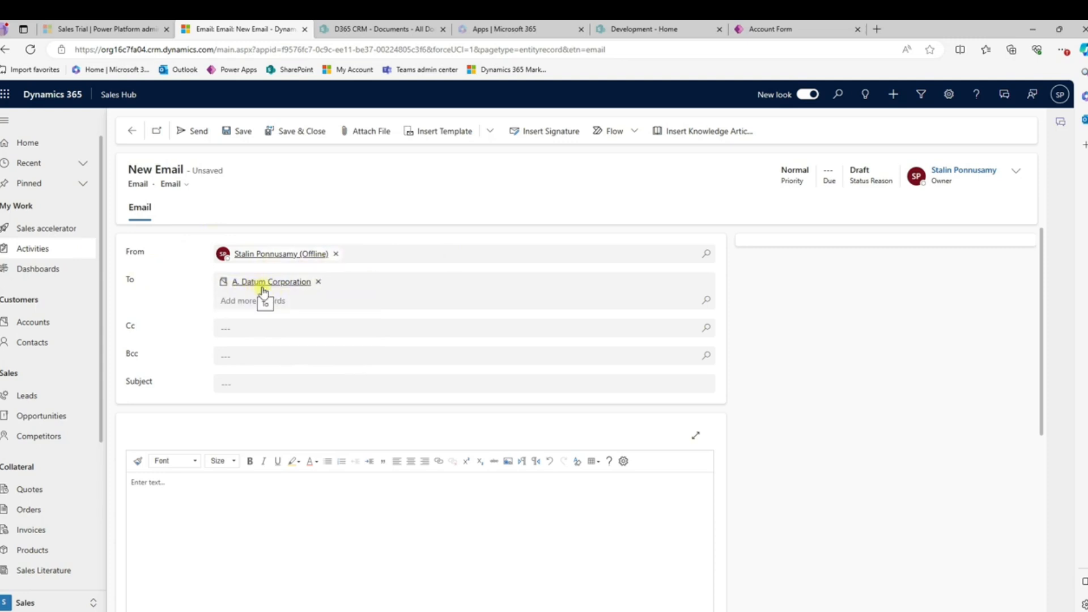
Apply the "Upcoming account renewal - share quote" template to the new email and save it.
scroll(285, 375, "down", 6)
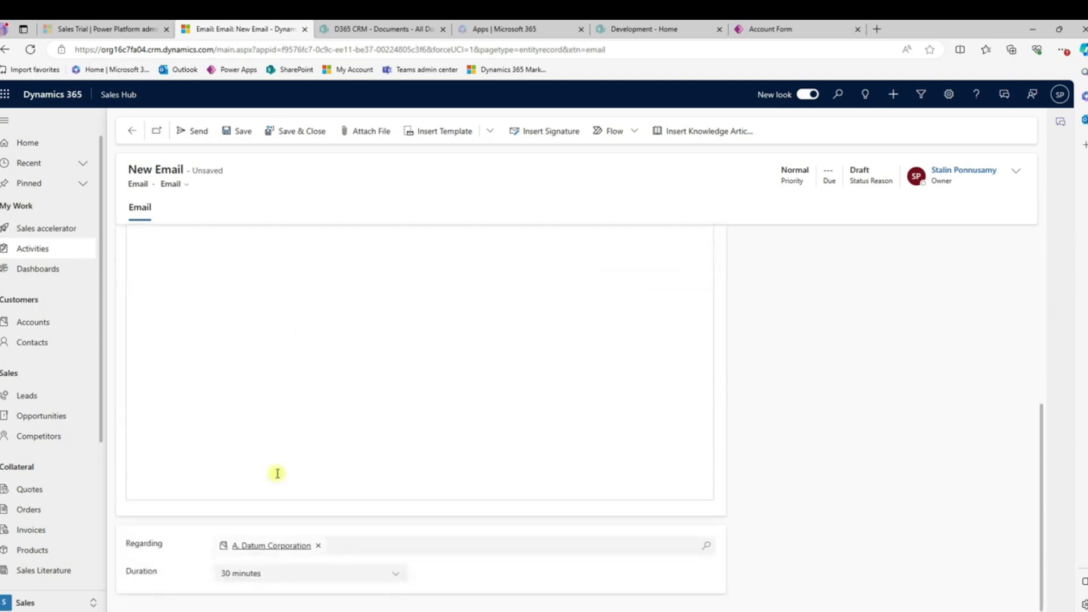
scroll(275, 384, "up", 6)
scroll(252, 431, "down", 5)
scroll(329, 317, "up", 2)
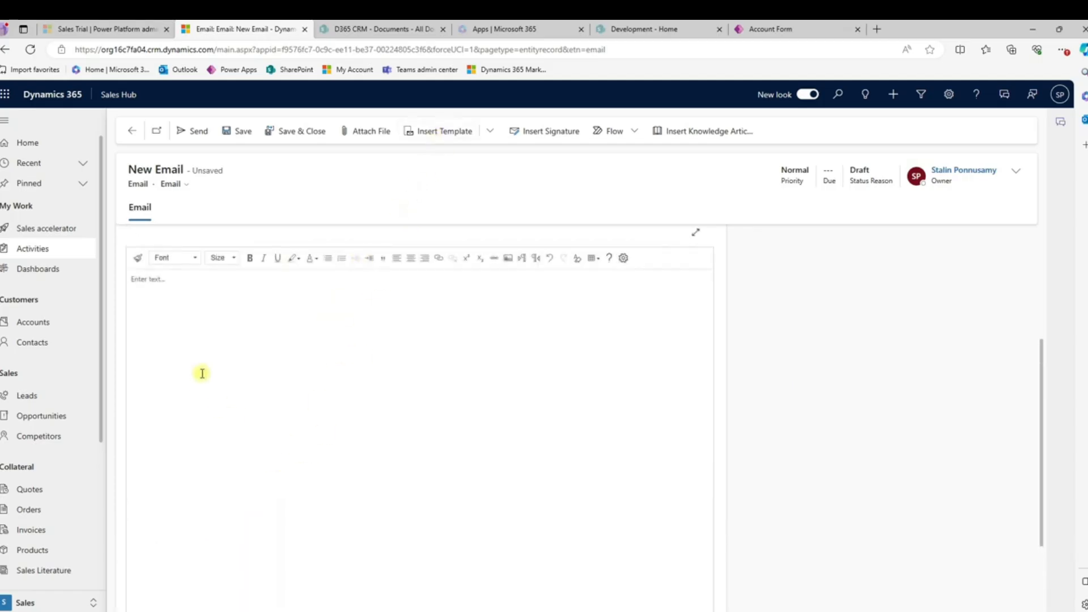
scroll(217, 352, "up", 3)
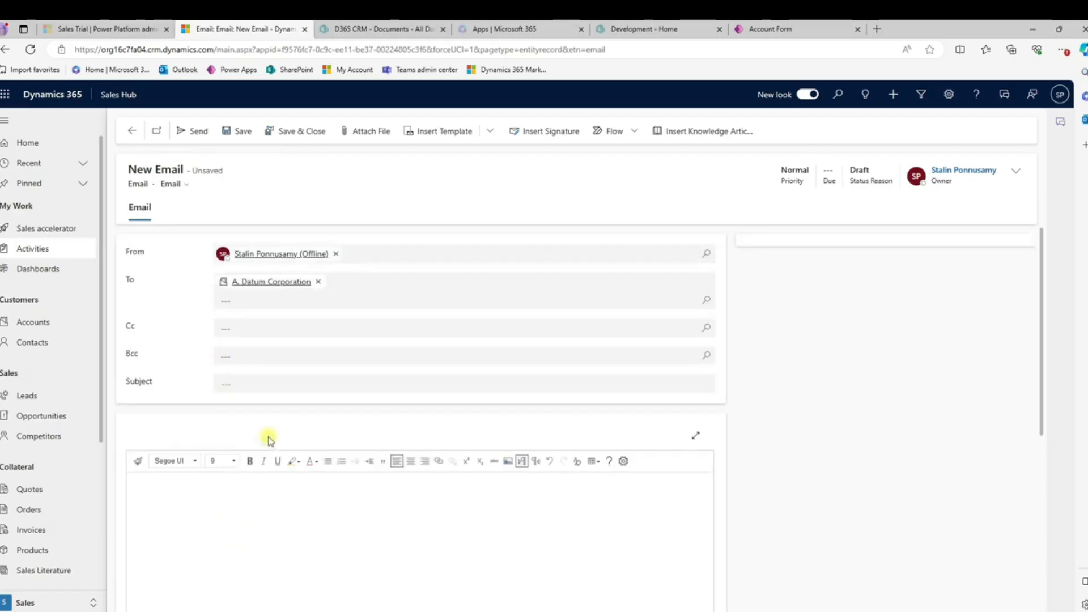
left_click(251, 523)
left_click(430, 132)
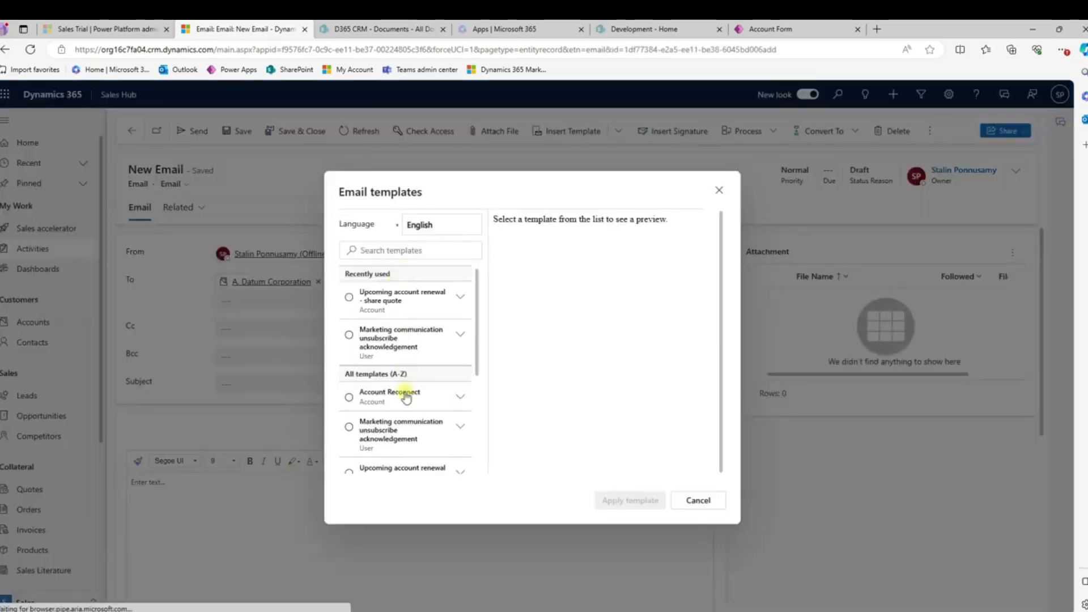
scroll(406, 396, "down", 3)
left_click(409, 431)
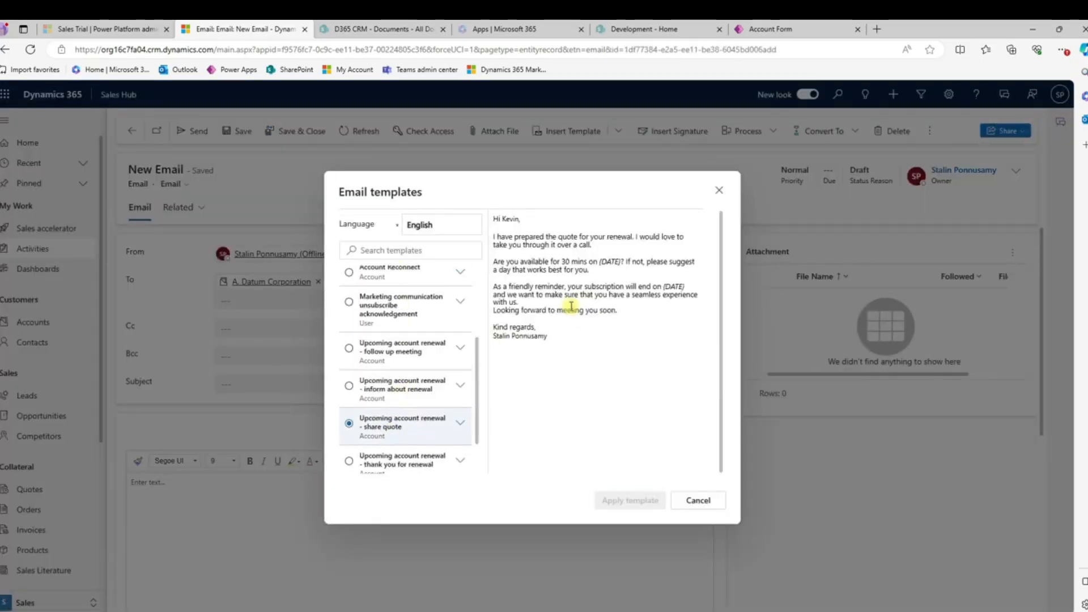
left_click(627, 502)
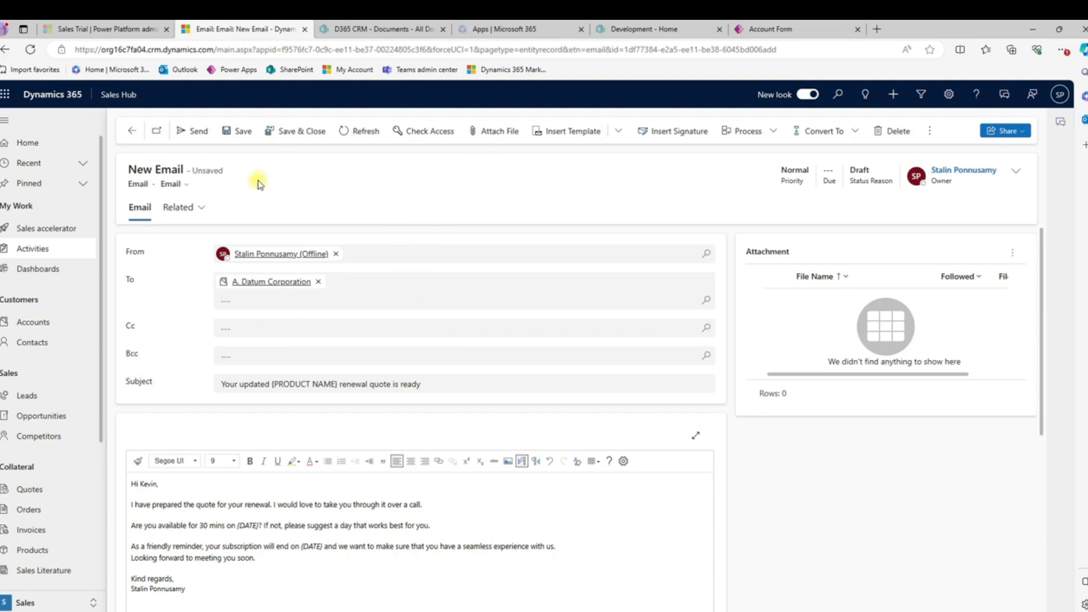
left_click(242, 131)
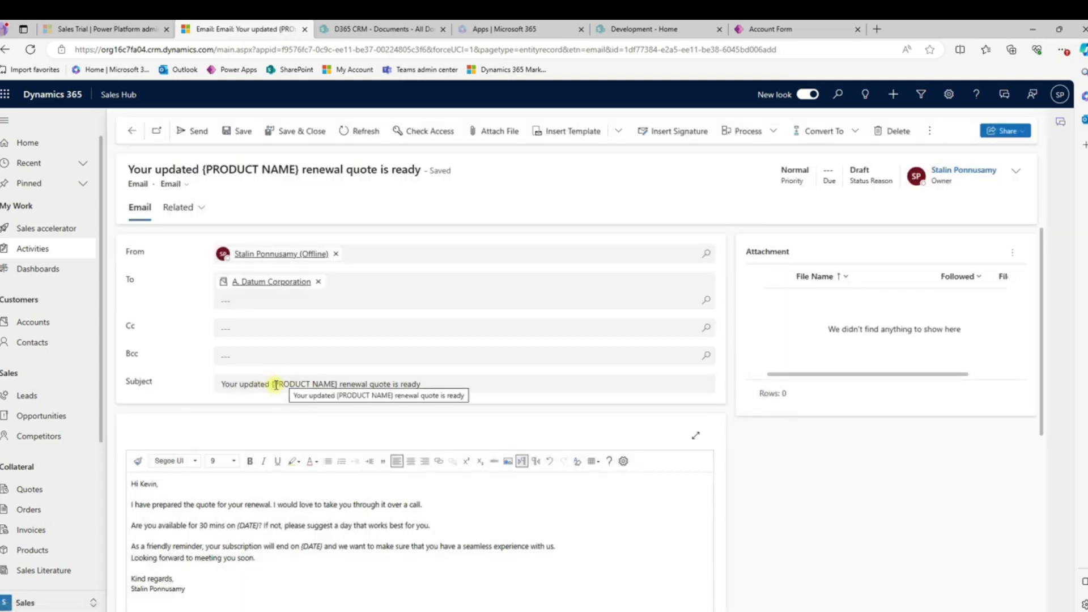
Replace the {PRODUCT NAME} placeholder in the email subject with "Microoven" and send the email.
left_click_drag(273, 384, 338, 385)
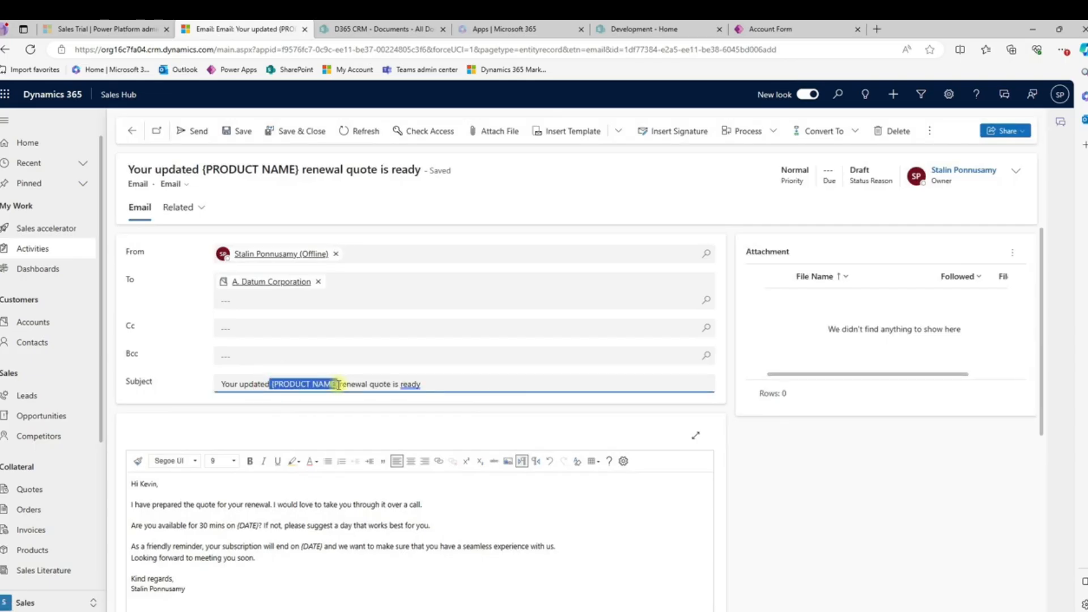
type("Microove")
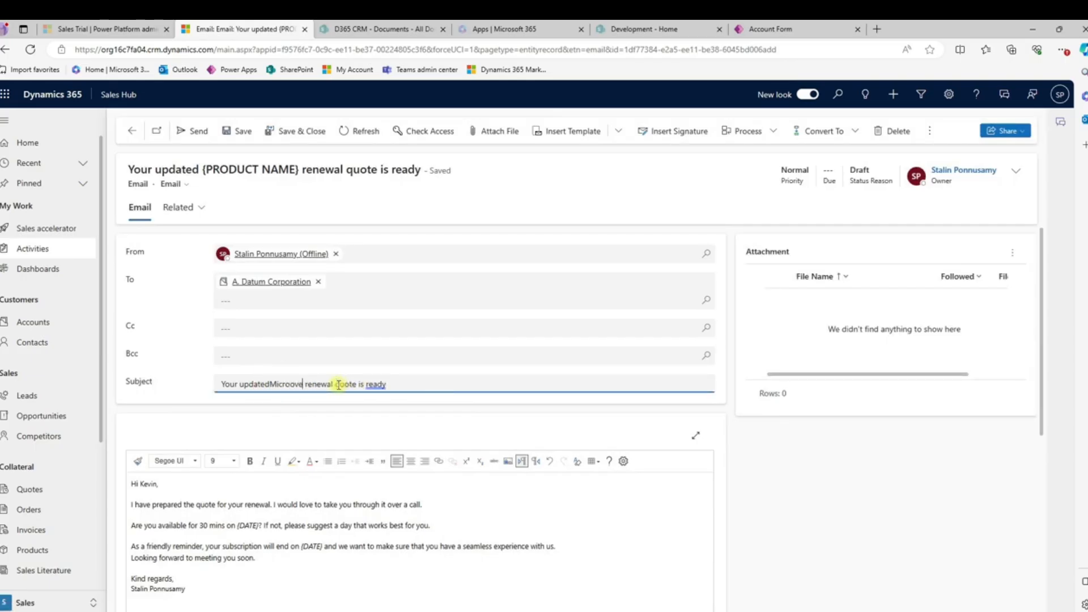
type("r")
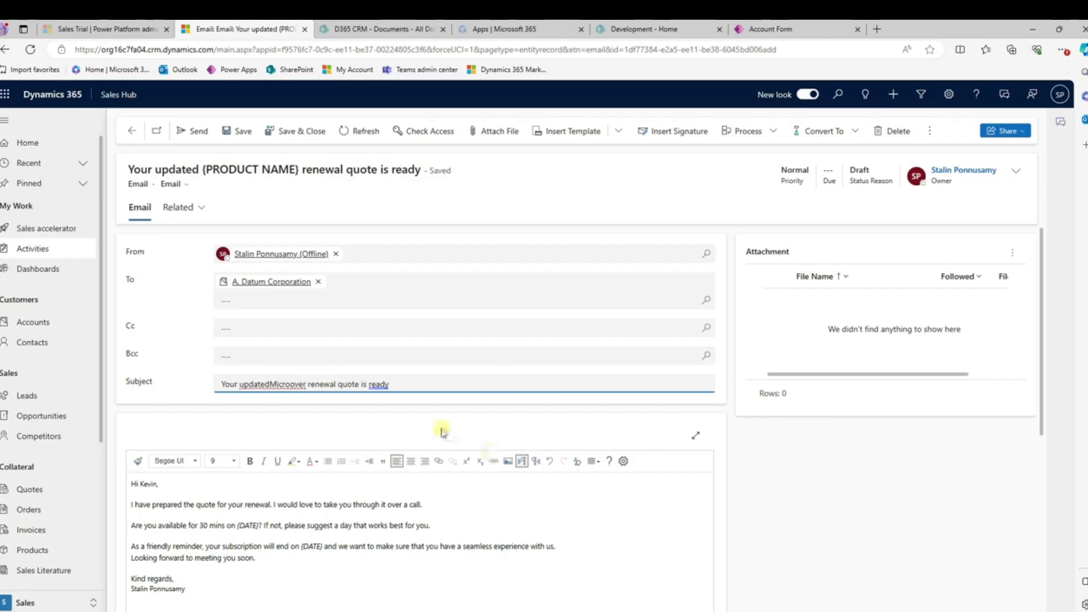
left_click(271, 385)
left_click(273, 385)
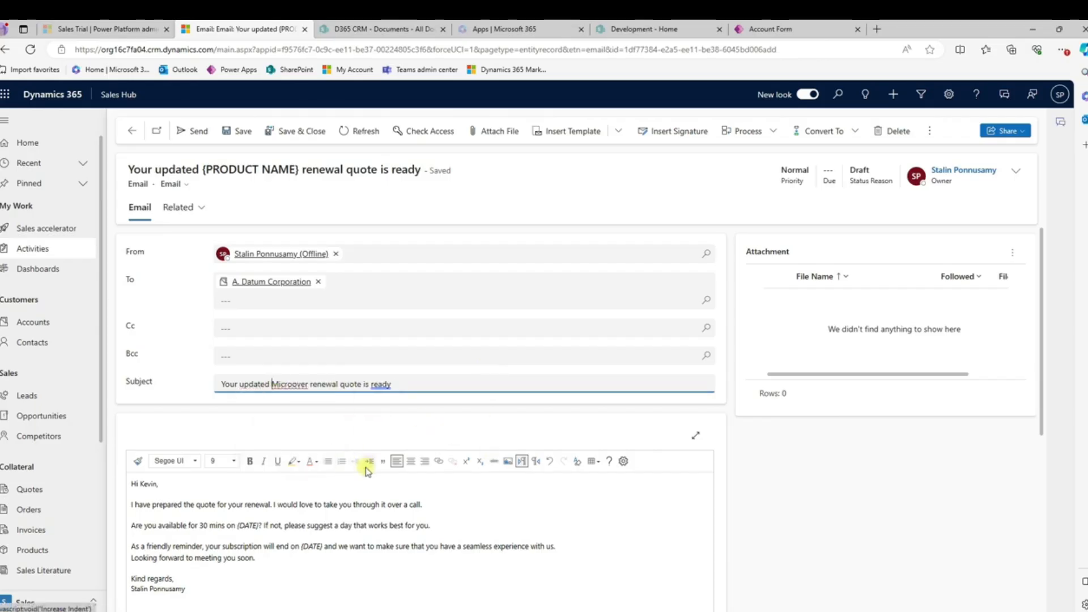
left_click(368, 463)
left_click(308, 385)
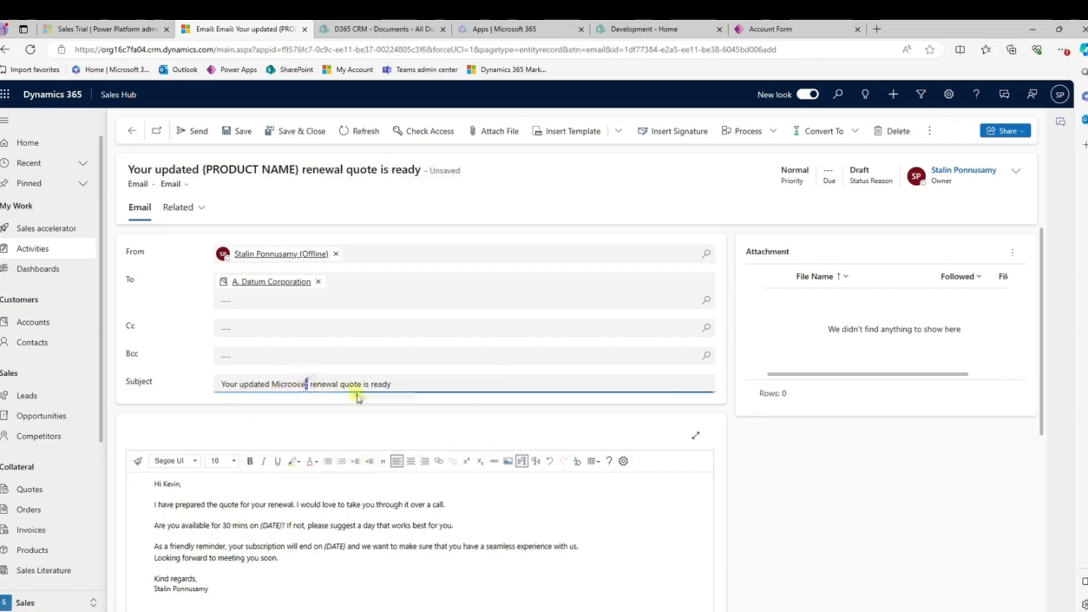
key("BackSpace")
type("n")
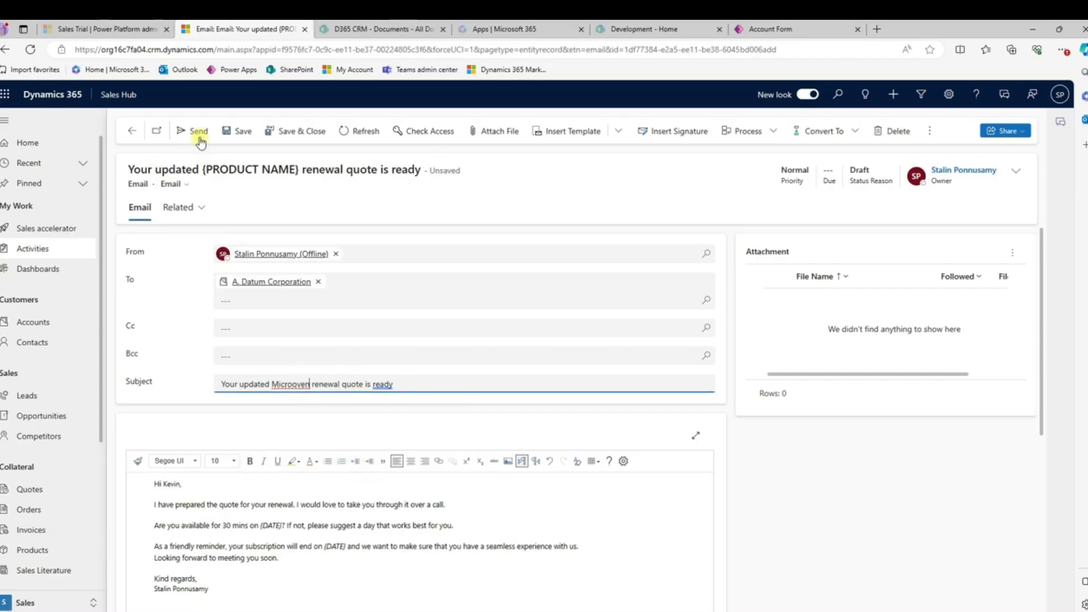
left_click(196, 131)
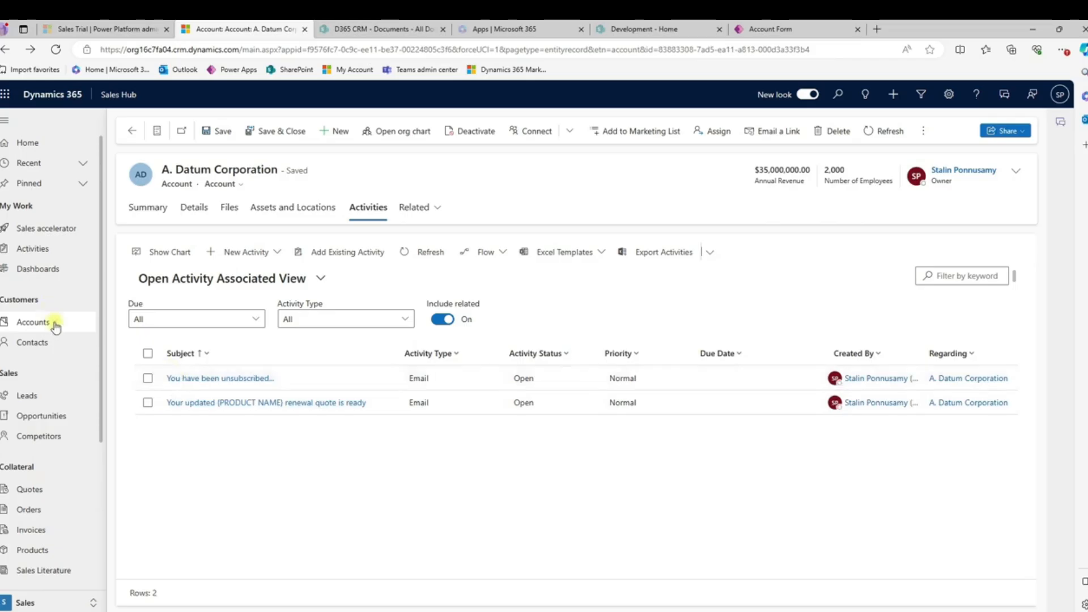
Check the account's timeline and open activities for the sent email, and expand its full text in the timeline.
left_click(168, 207)
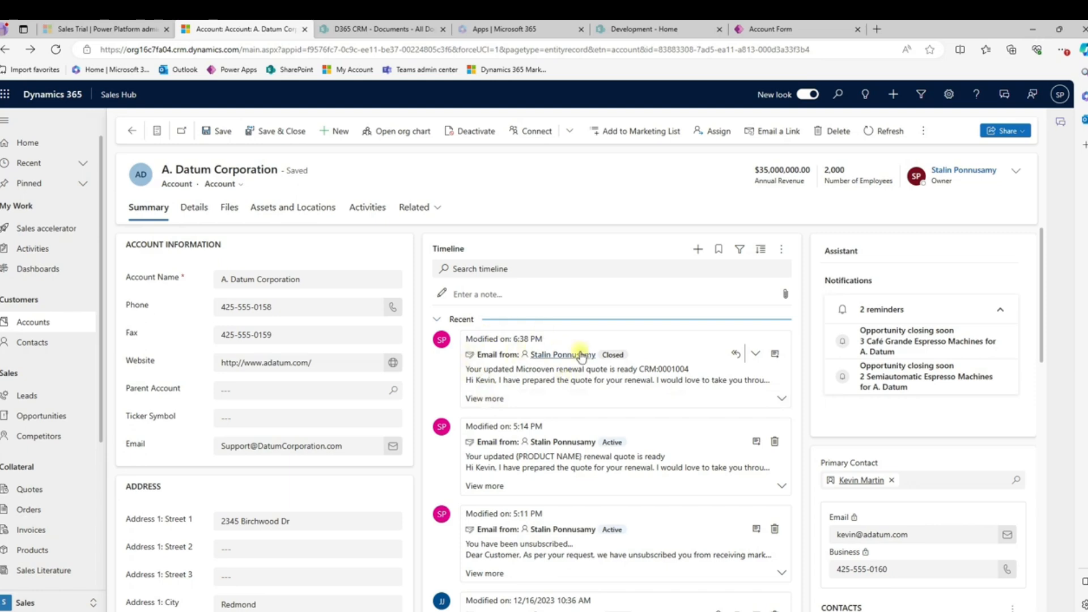
left_click(358, 209)
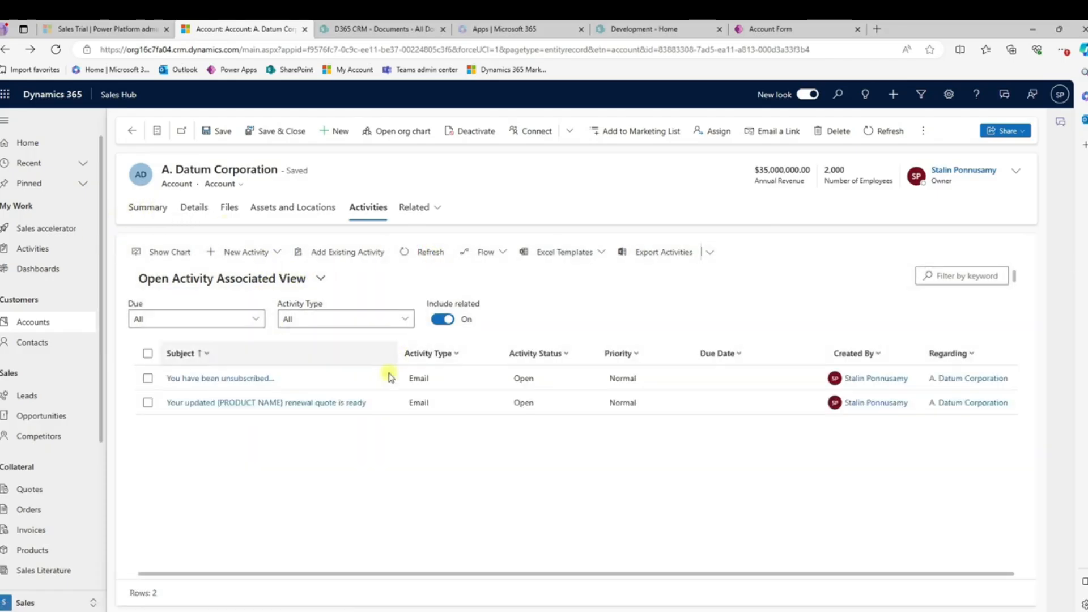
left_click(157, 209)
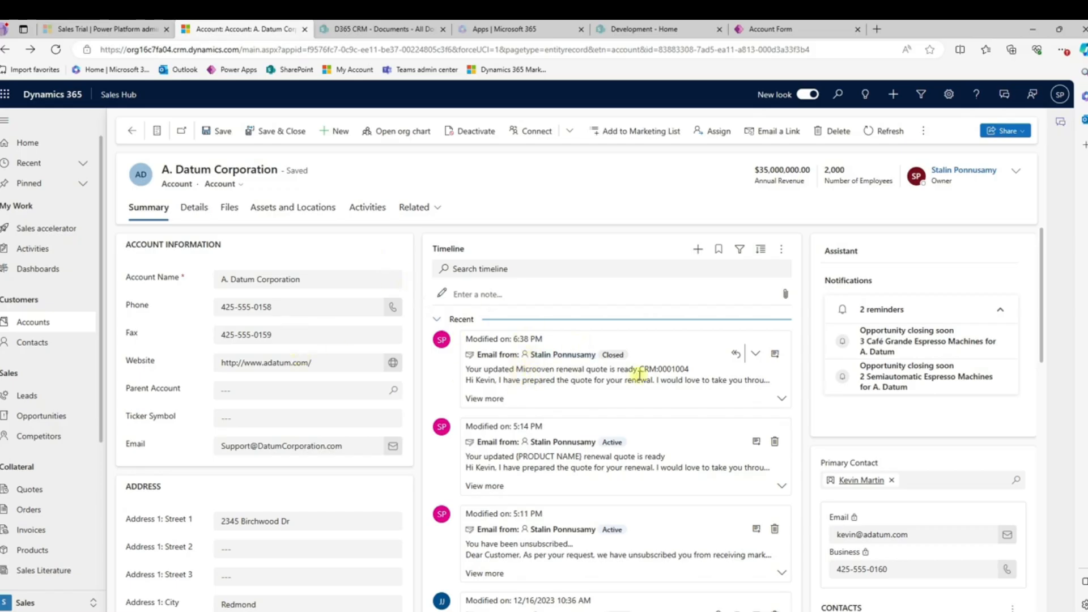
left_click(492, 399)
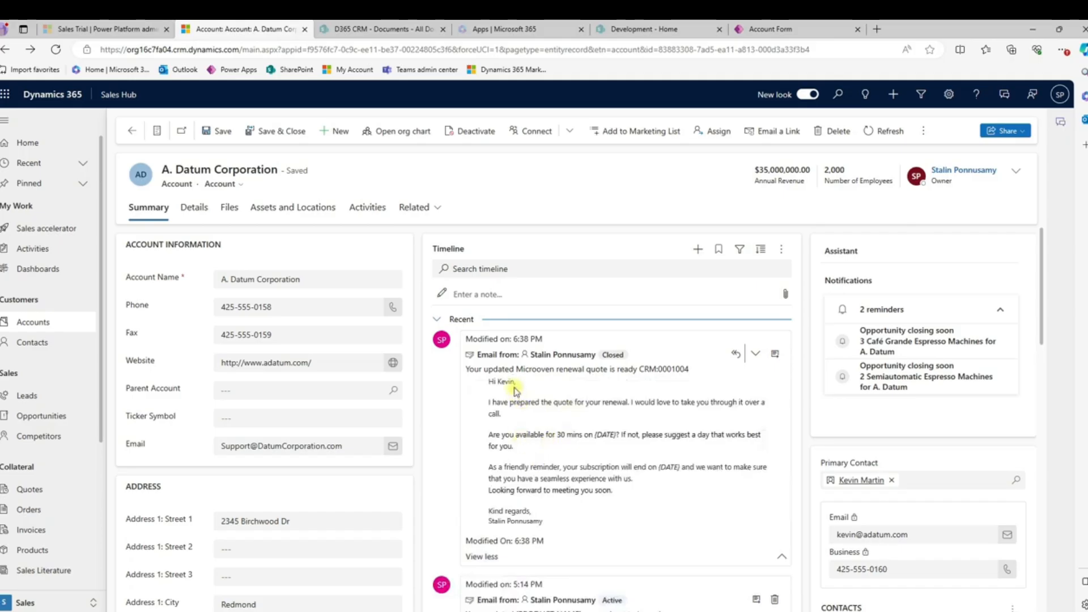
left_click(774, 354)
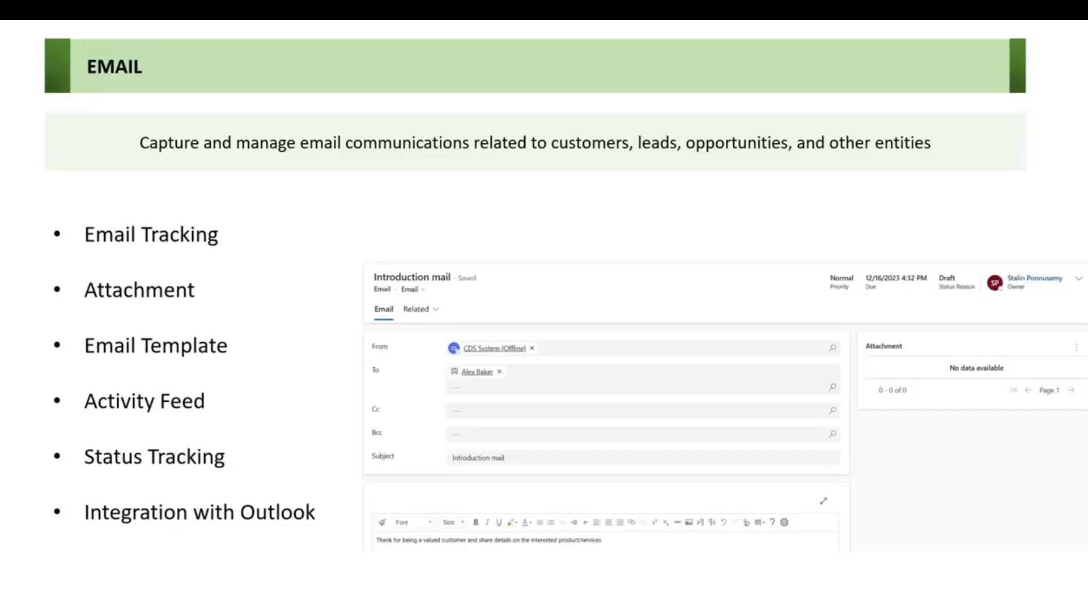
key("Right")
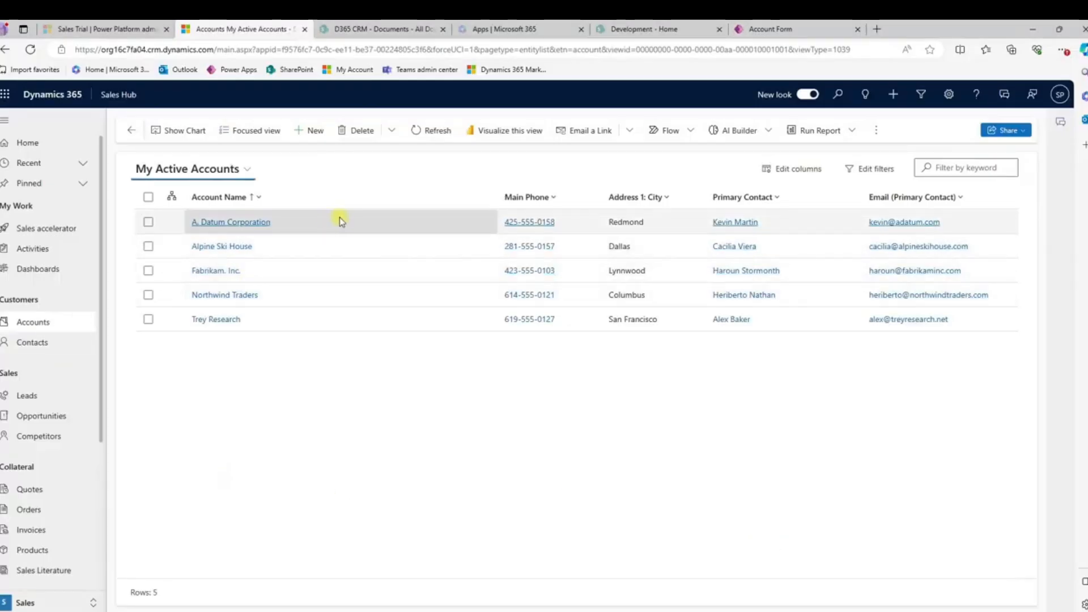
Open the A. Datum Corporation account and start a new meeting from its timeline.
left_click(343, 226)
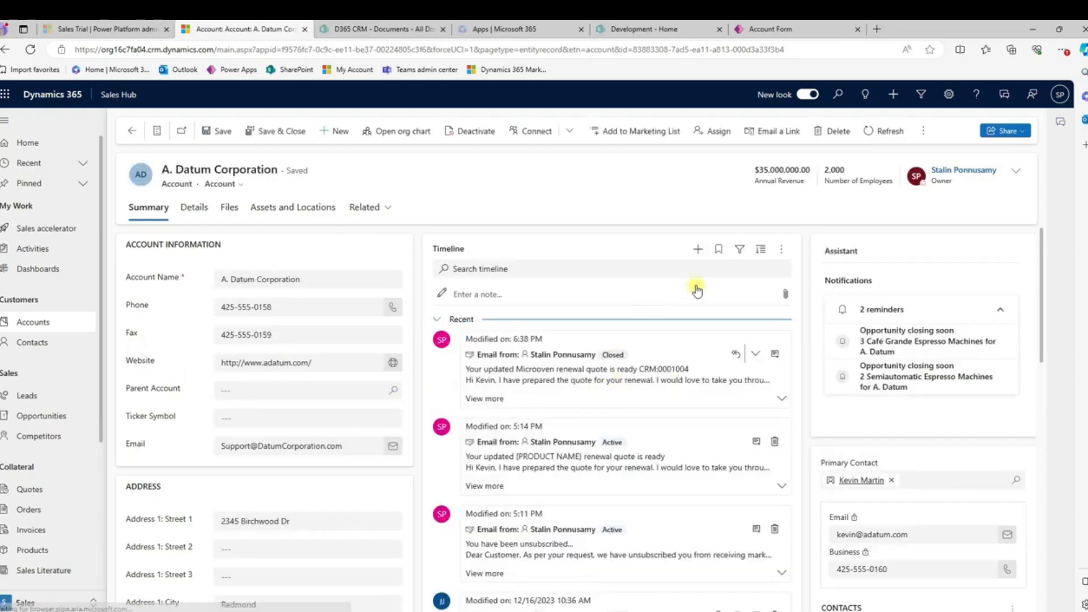
left_click(699, 251)
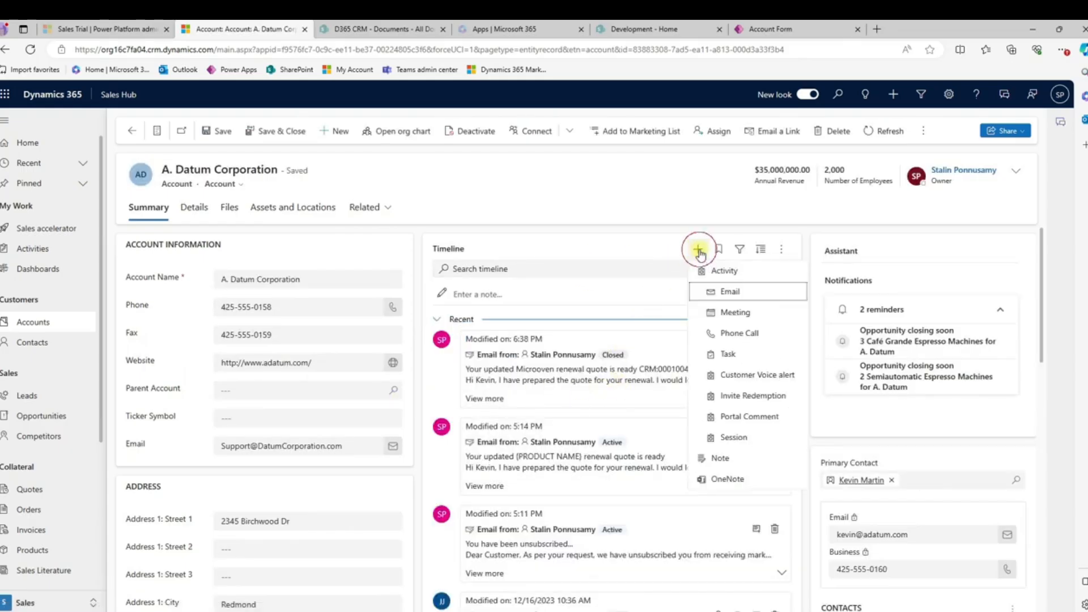
left_click(736, 313)
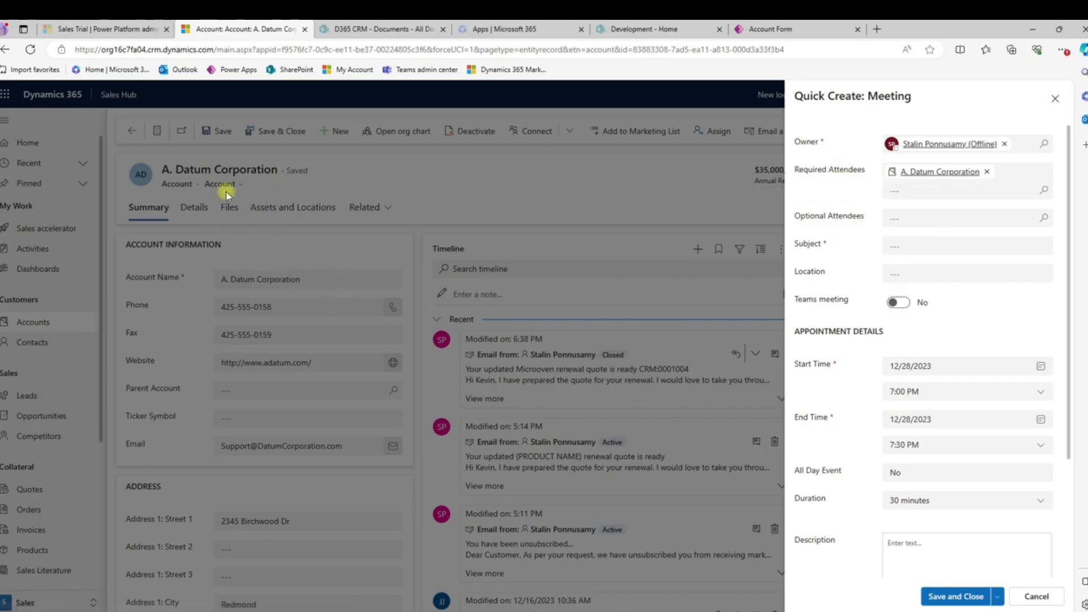
Make the appointment a Teams meeting and set its start date to 12/30/2023.
left_click(918, 221)
left_click(901, 302)
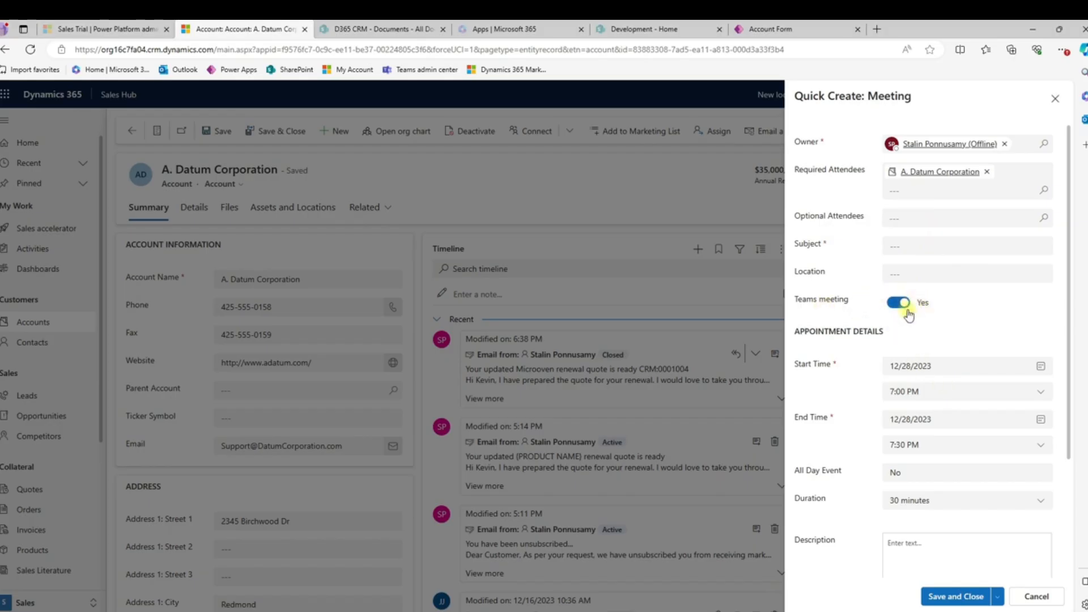
scroll(908, 315, "down", 1)
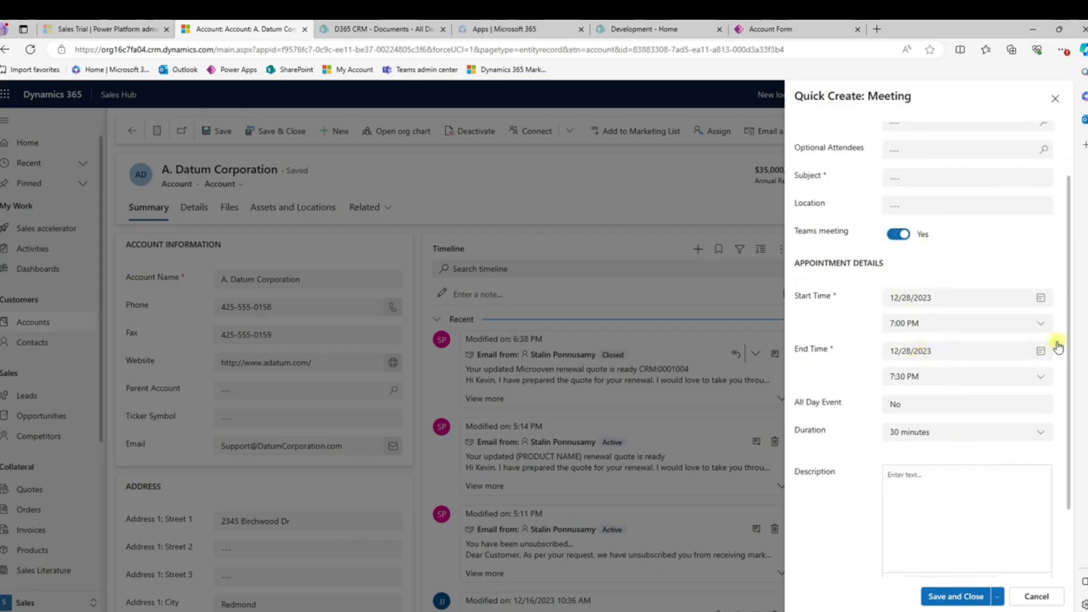
left_click(1040, 300)
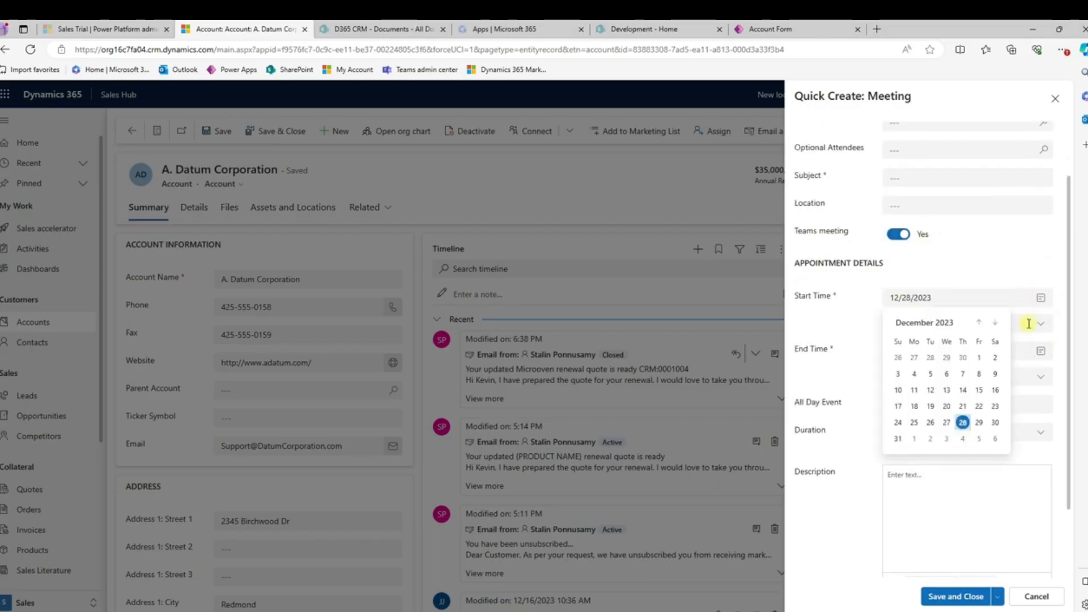
left_click(992, 425)
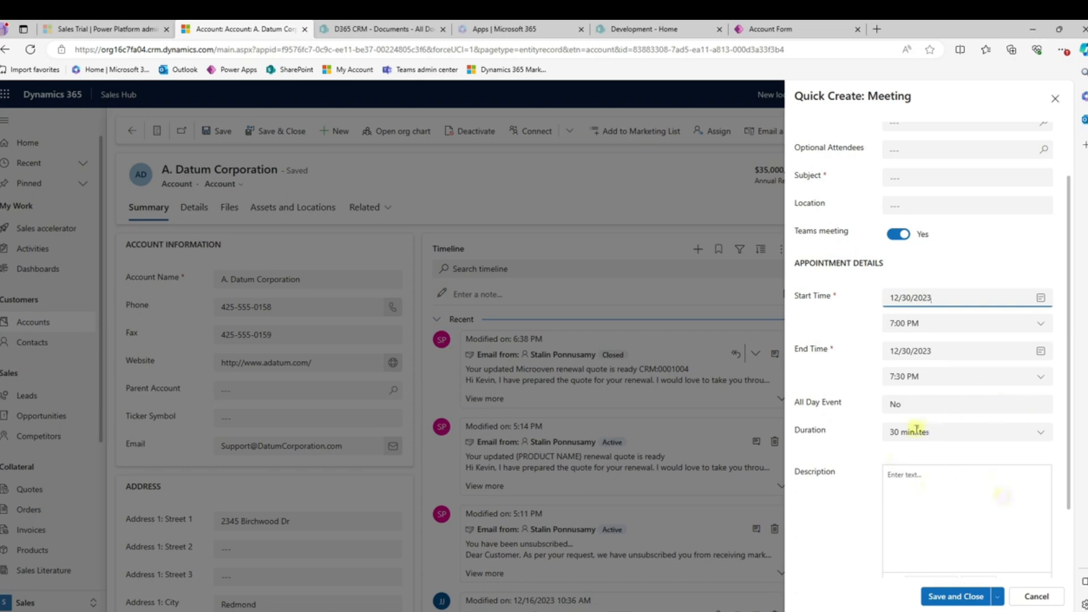
scroll(917, 432, "down", 1)
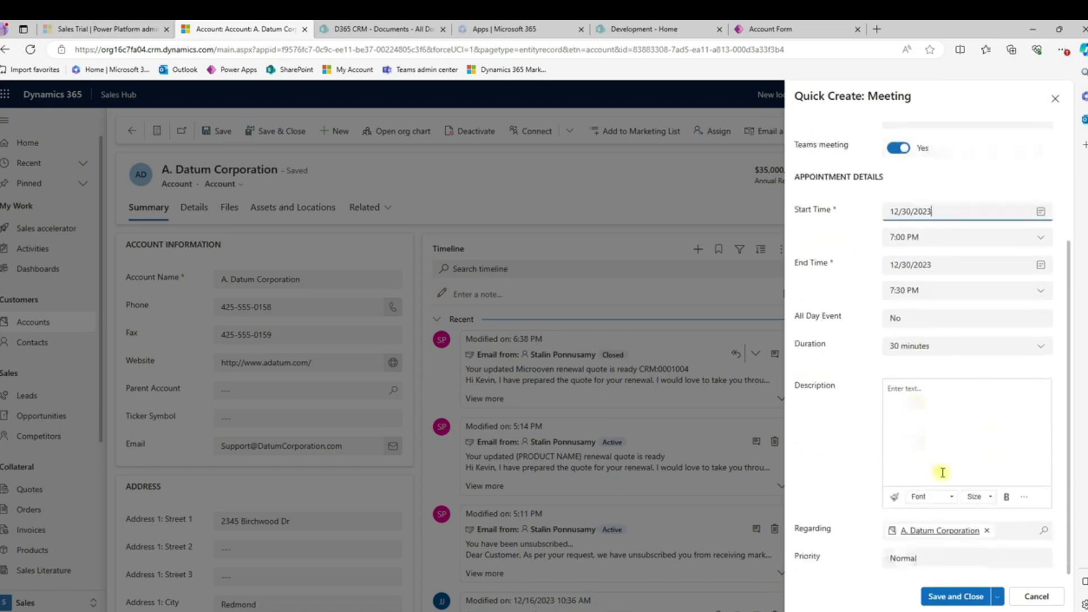
Give the meeting the subject "Demo", save it, and expand its entry in the account's timeline.
left_click(953, 595)
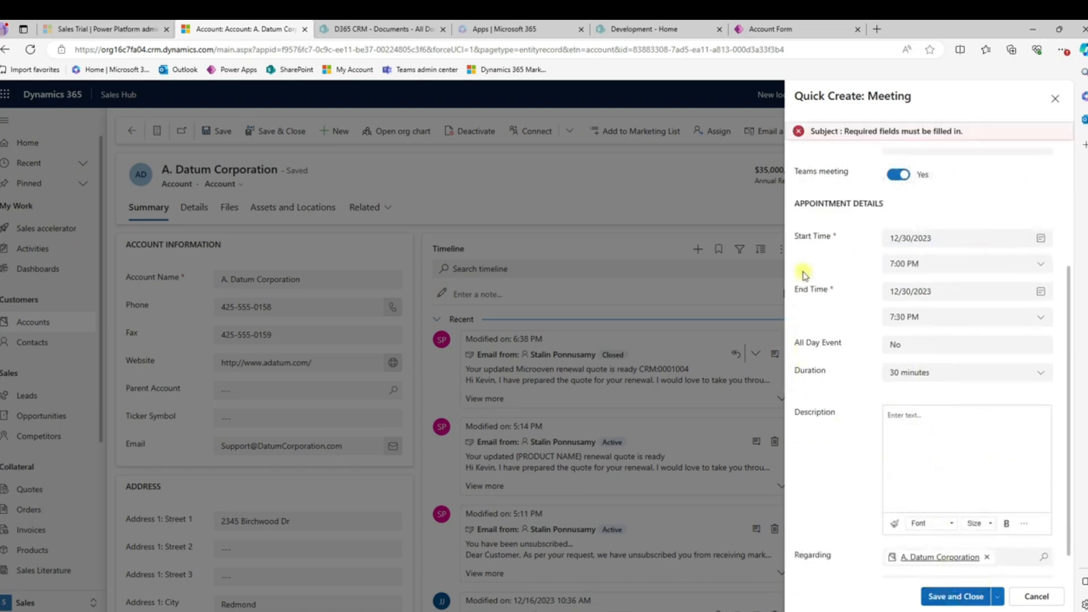
scroll(804, 272, "up", 3)
left_click(912, 276)
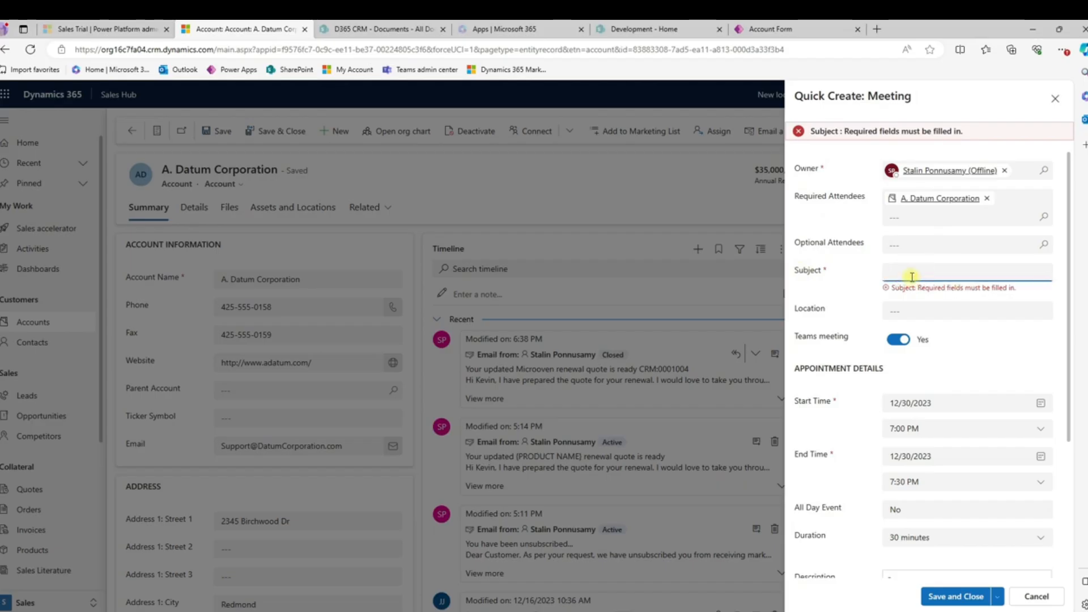
type("Demo")
scroll(898, 477, "down", 4)
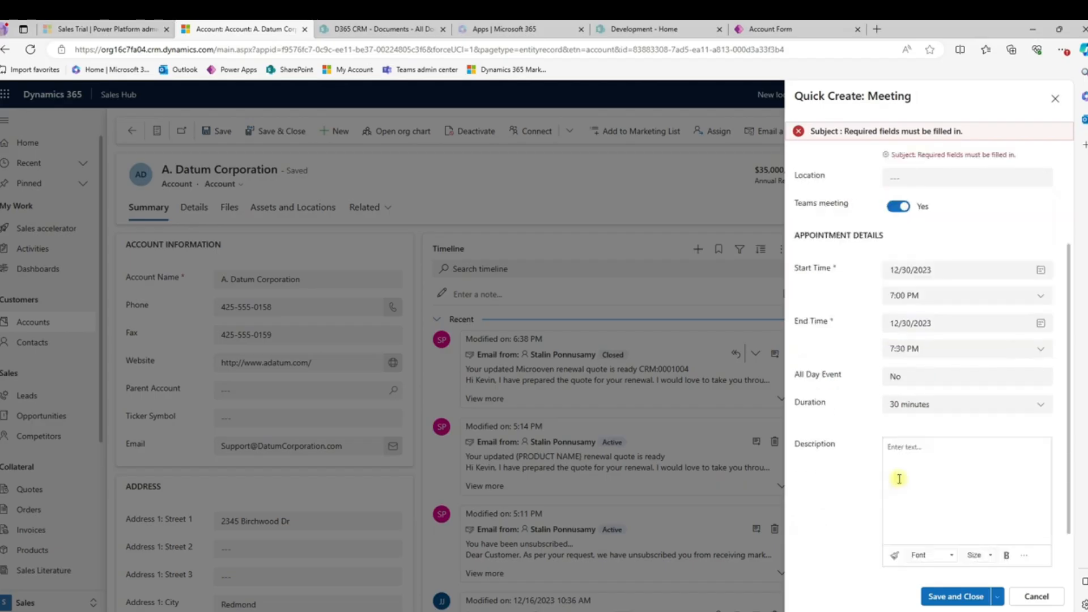
left_click(942, 592)
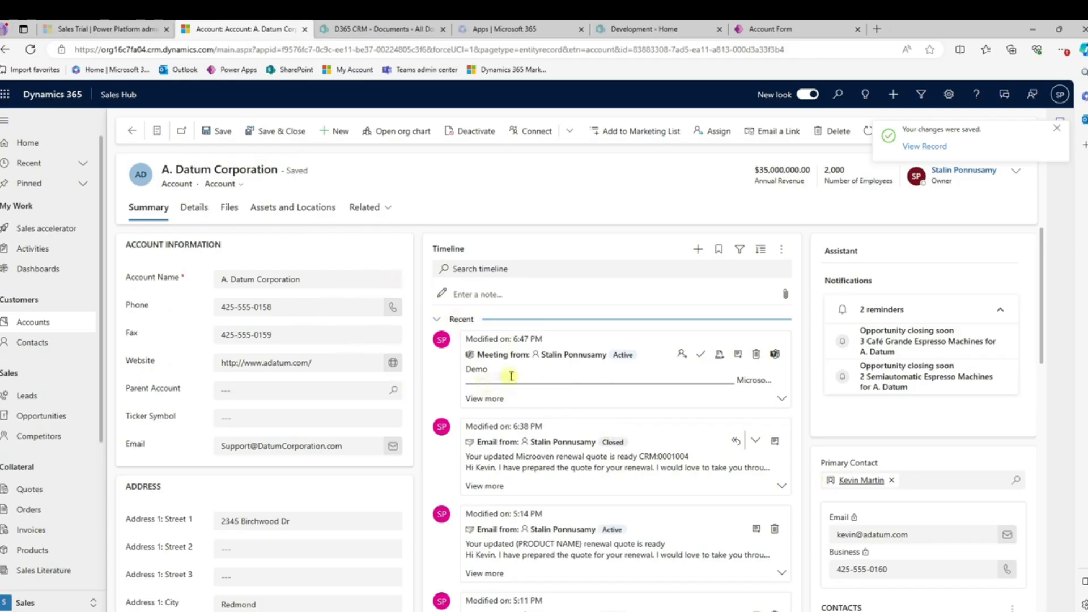
left_click(781, 398)
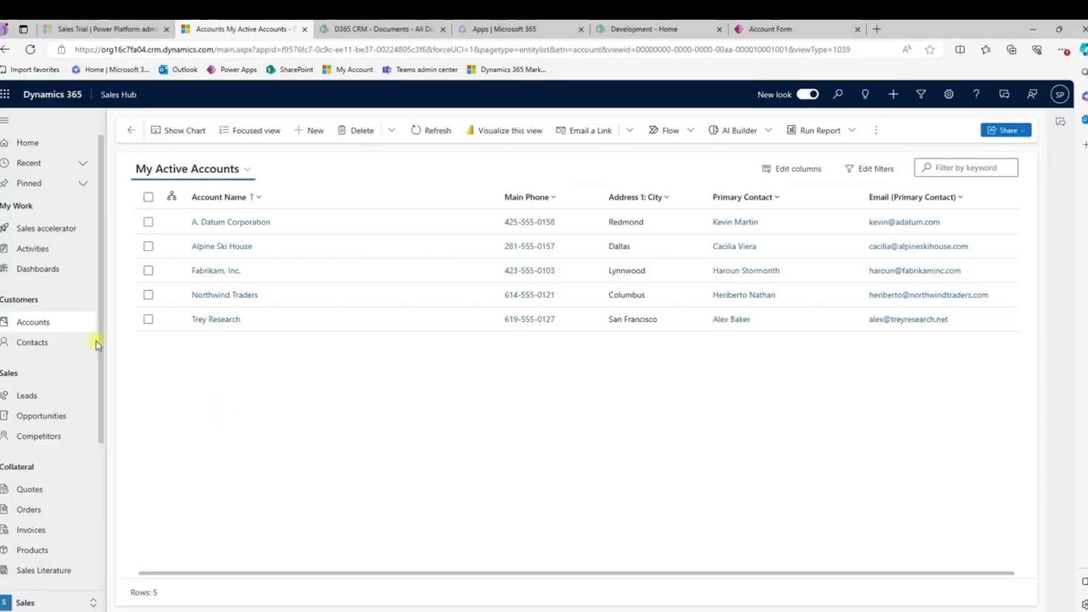
Open the A. Datum Corporation account, examine the new phone call form from its timeline, and discard it.
double_click(329, 228)
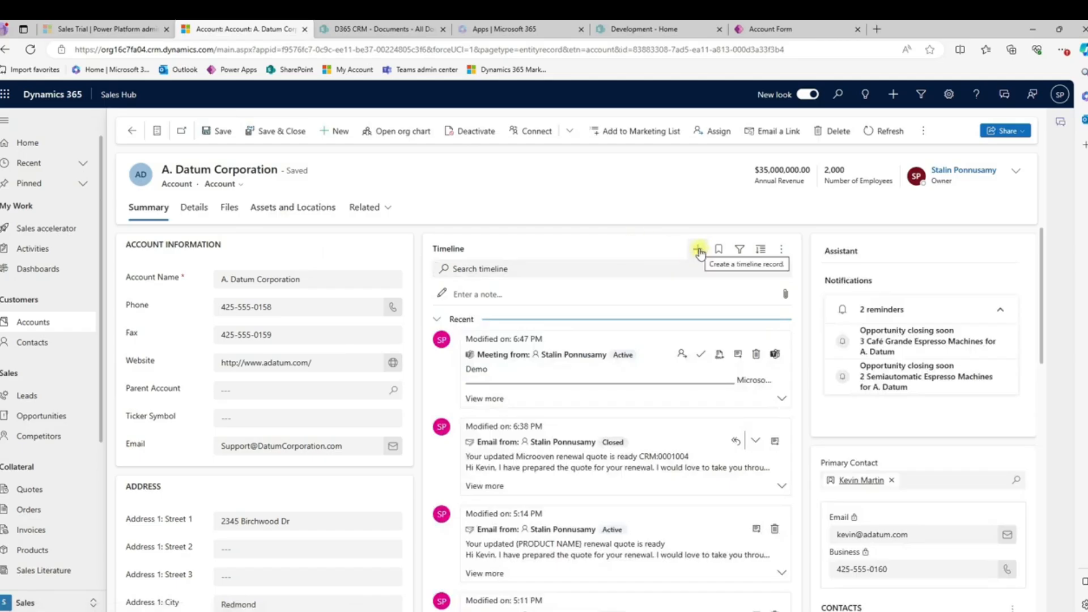
left_click(381, 207)
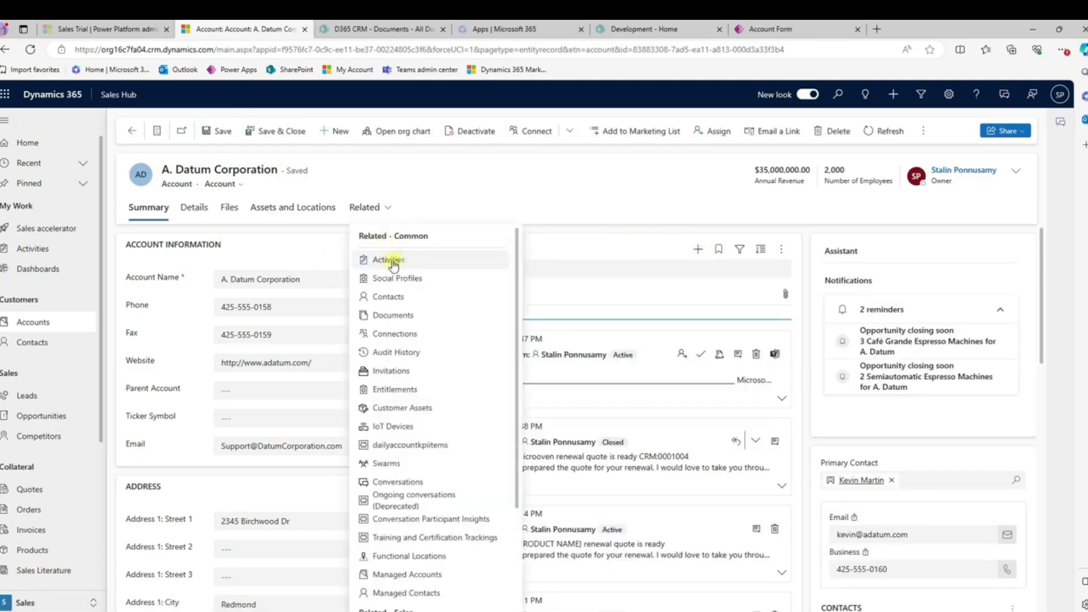
left_click(698, 248)
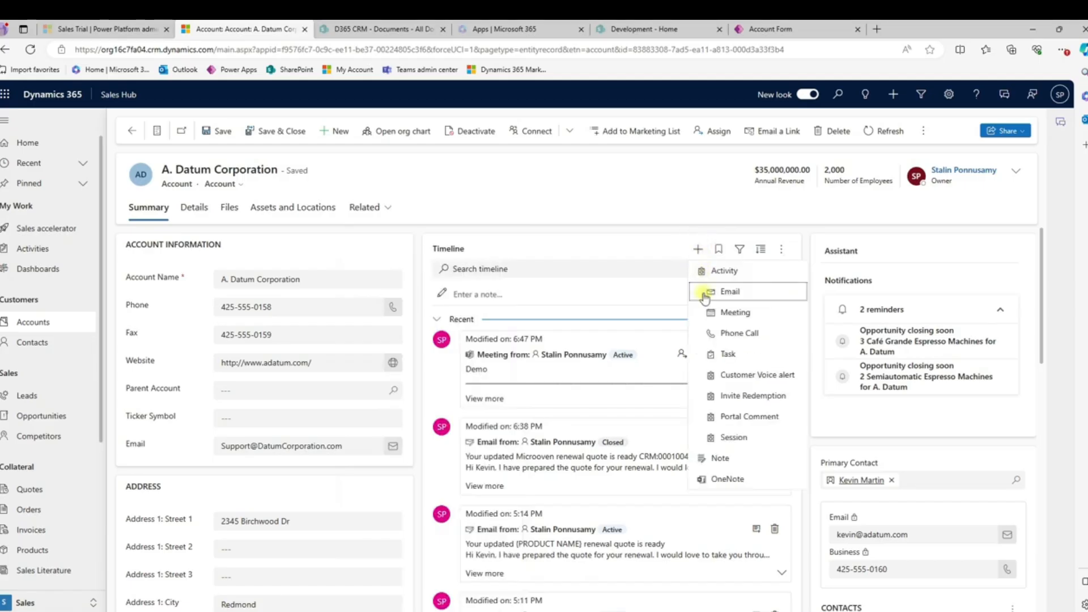
left_click(736, 333)
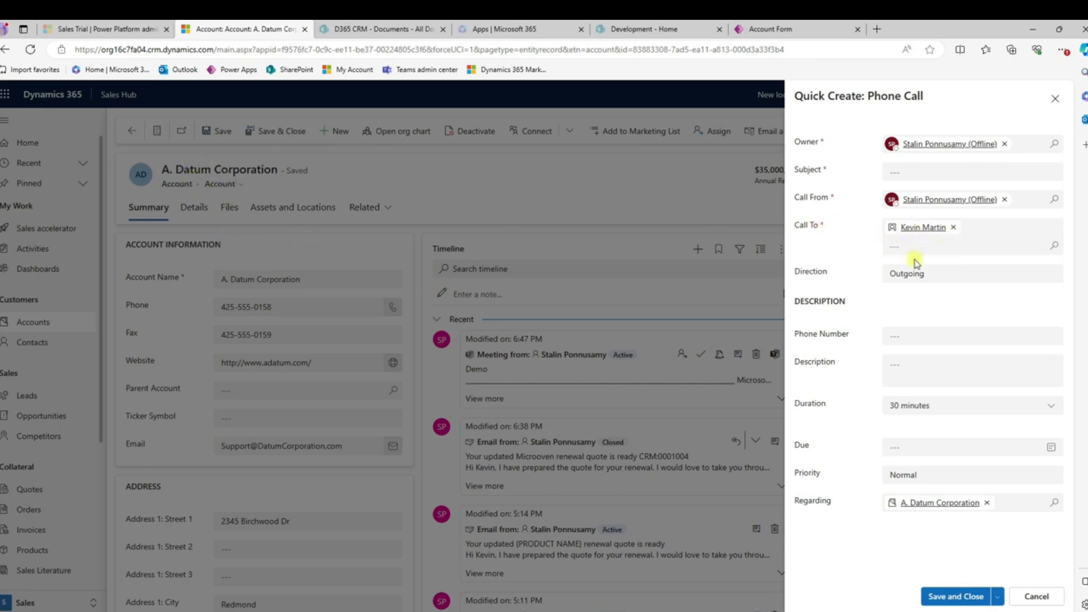
mouse_move(922, 230)
left_click(905, 337)
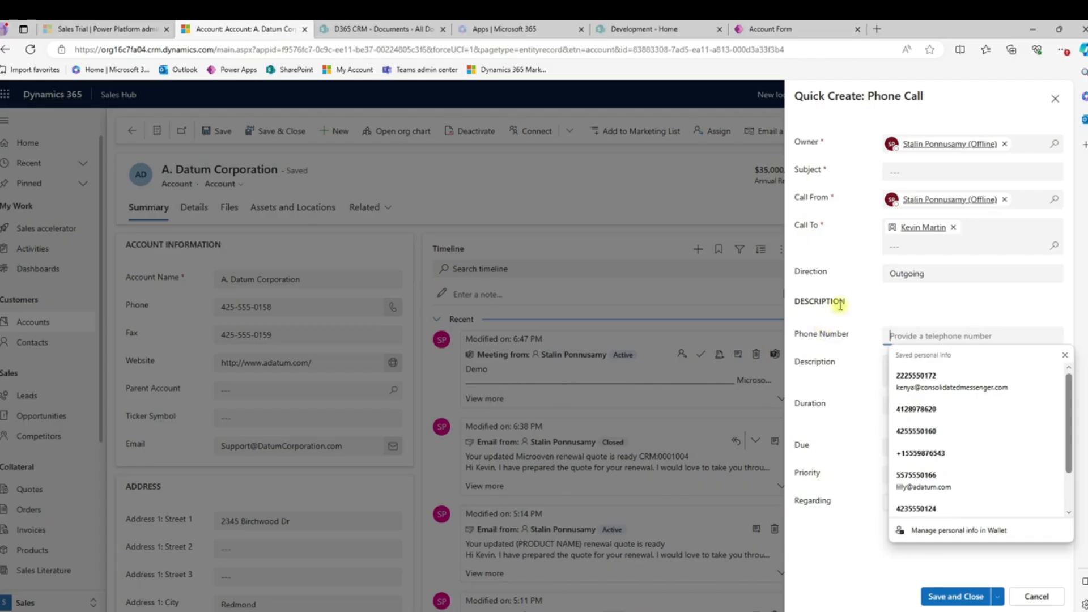
left_click(833, 401)
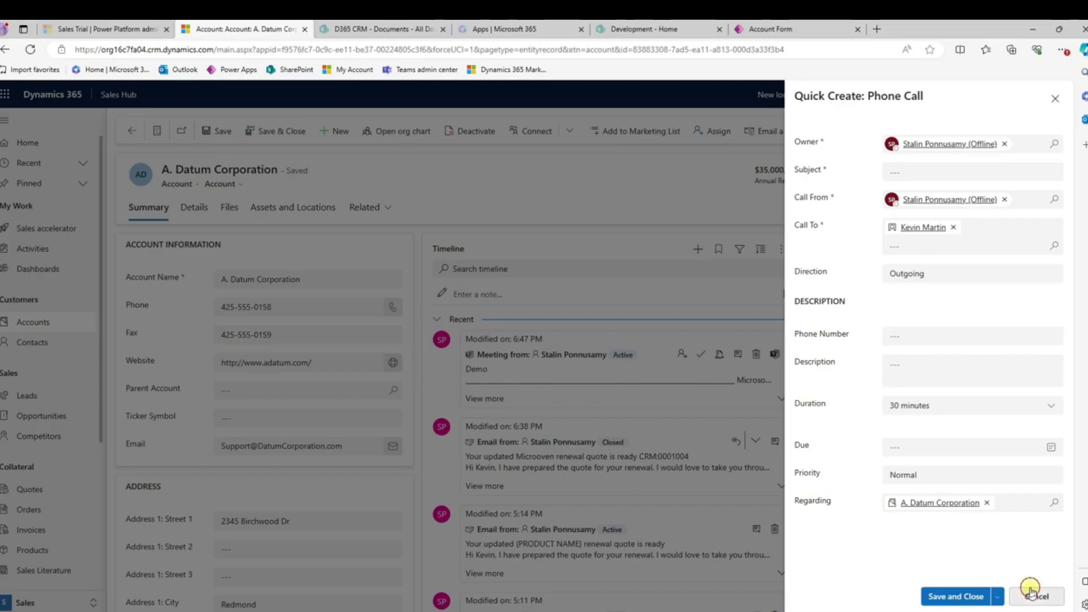
left_click(1030, 594)
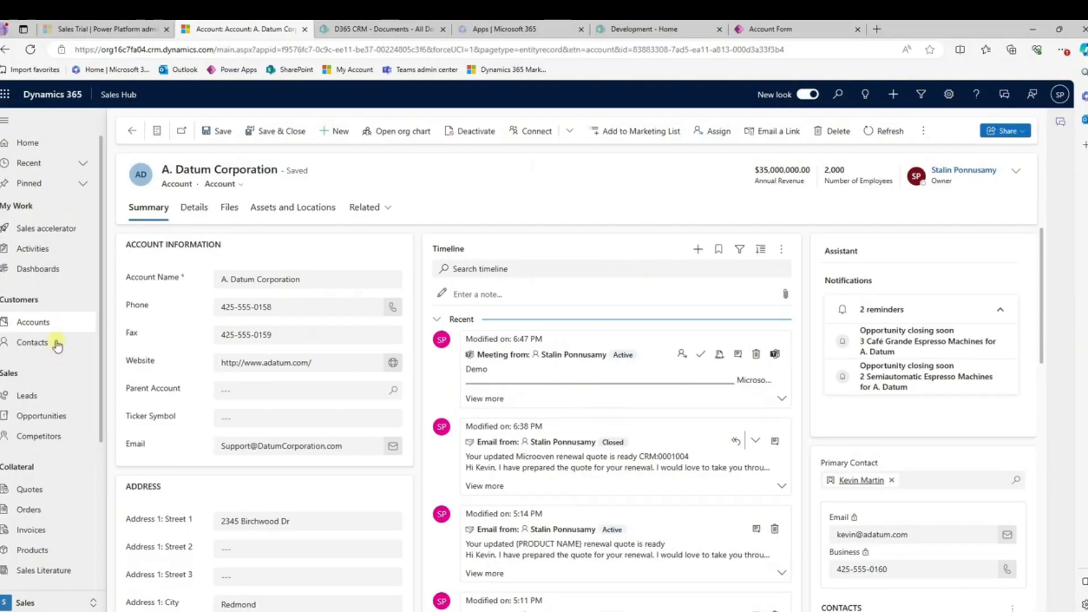
Open the A. Datum Corporation account from the accounts list and start a new task from its timeline.
left_click(30, 320)
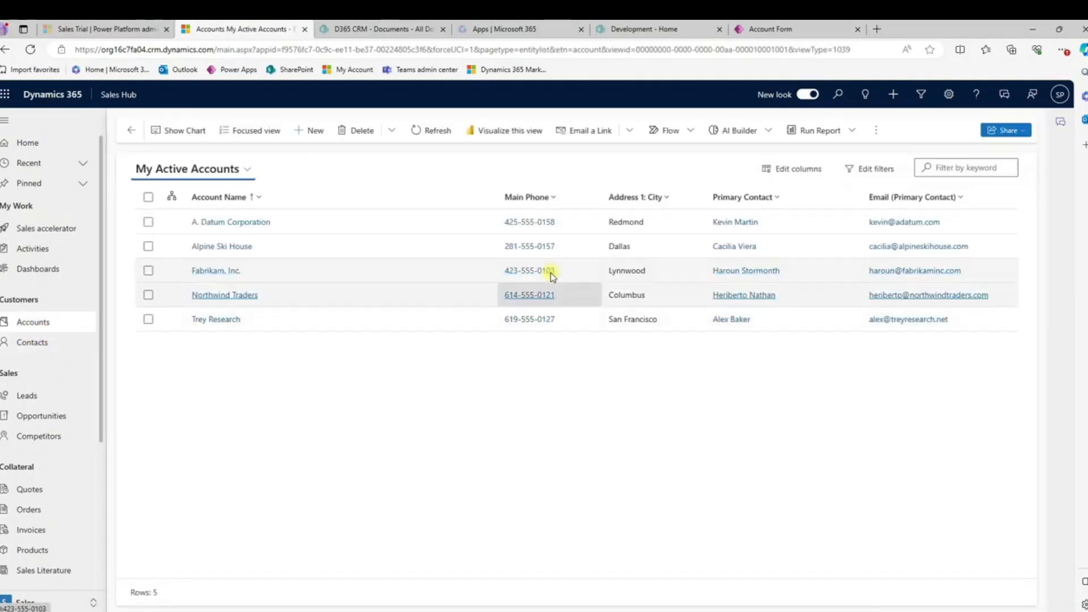
double_click(347, 230)
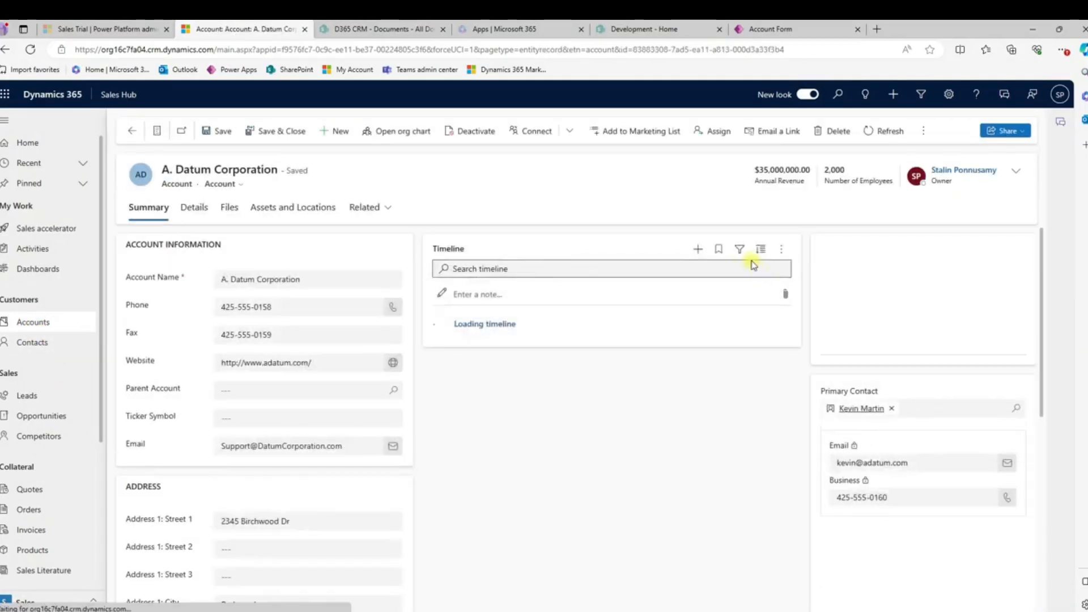
left_click(697, 250)
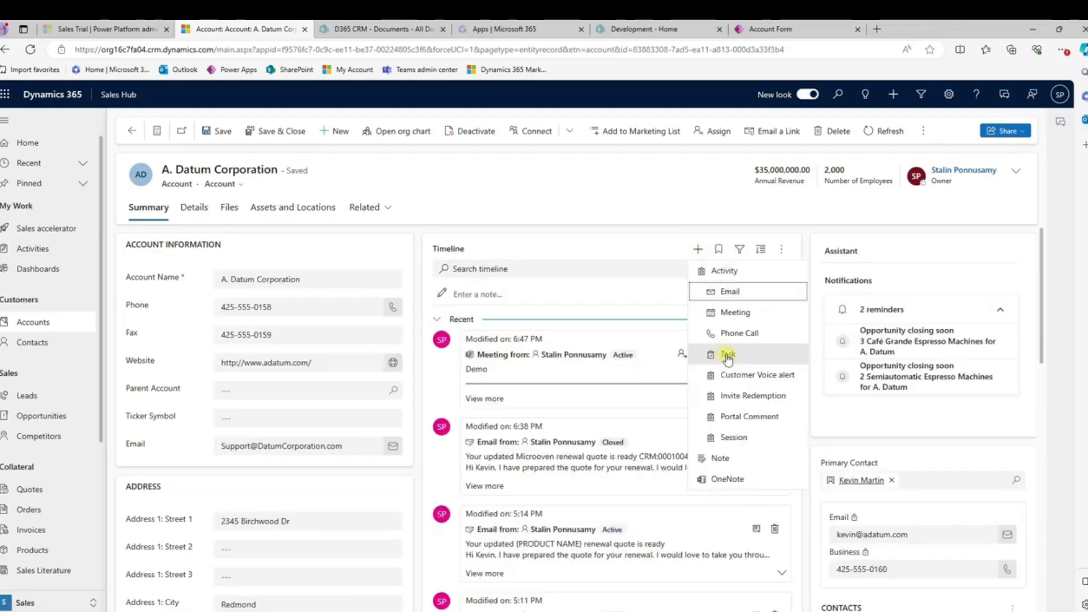
left_click(726, 355)
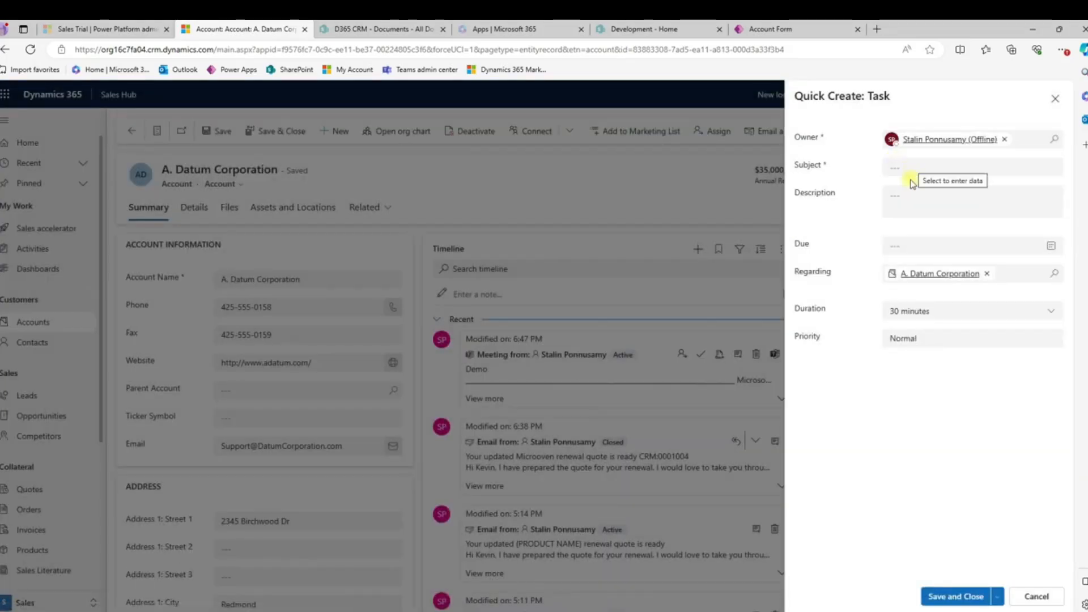
Set the task's due date to 1/5/2024 at 10:00 AM.
left_click(1051, 245)
left_click(980, 388)
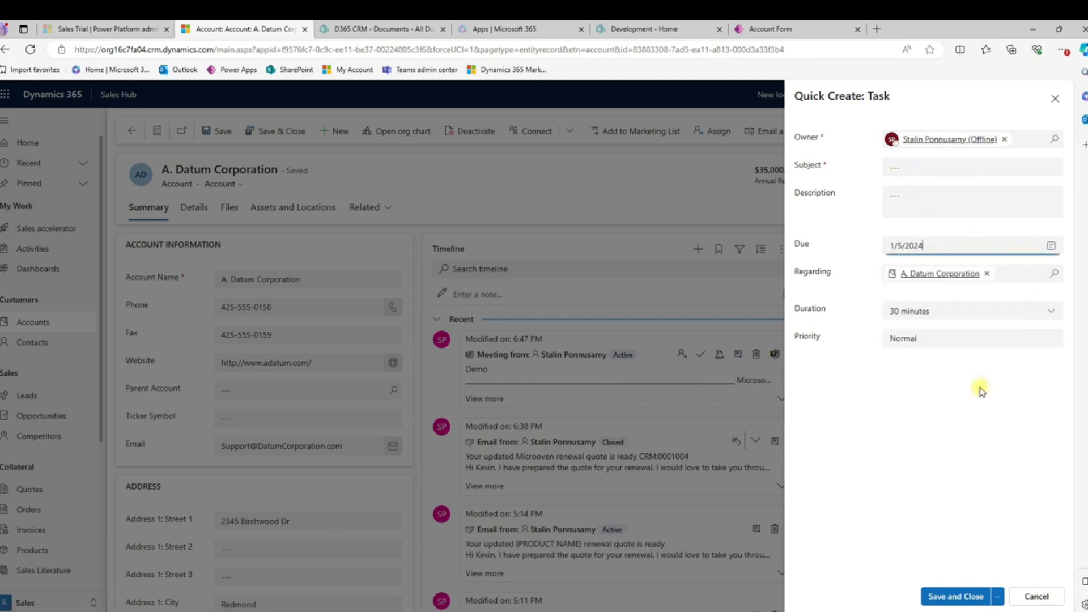
left_click(1049, 275)
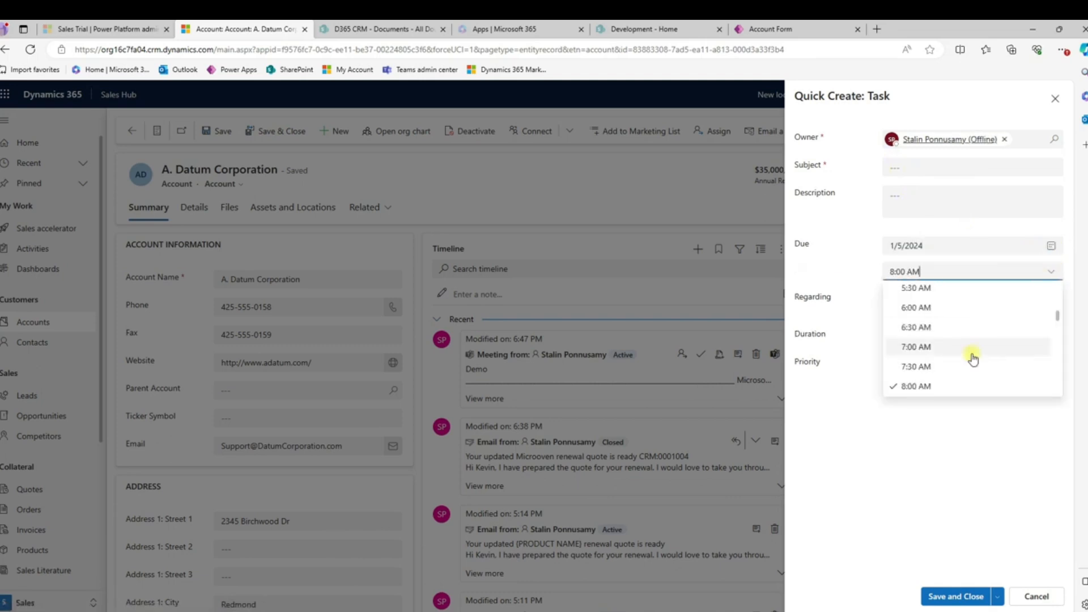
scroll(943, 363, "down", 2)
left_click(934, 360)
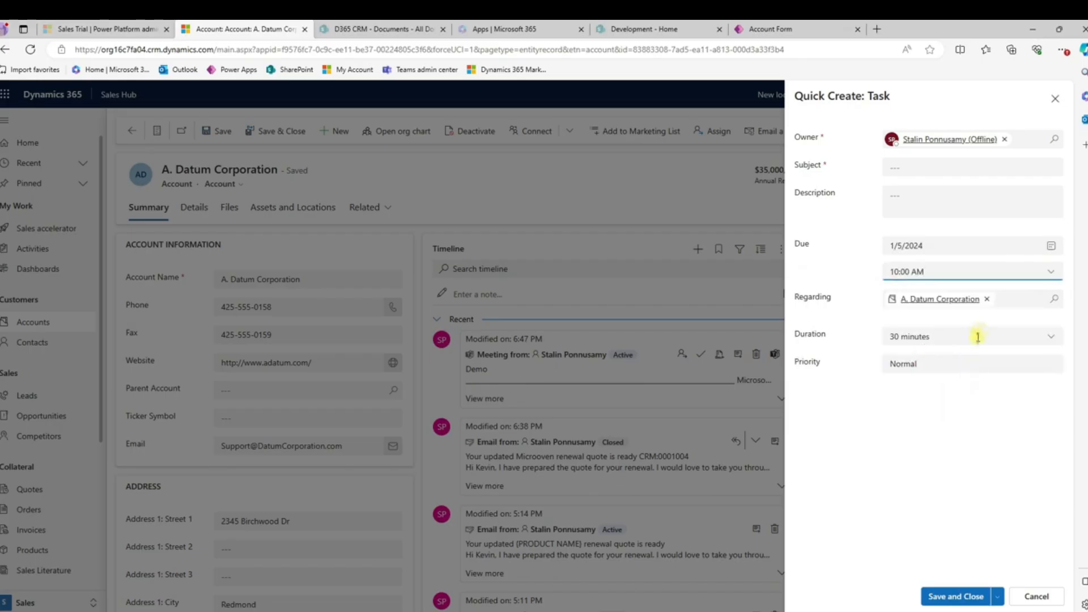
Enter "Call with Datum Corporation" as the task's subject and save the task.
left_click(907, 166)
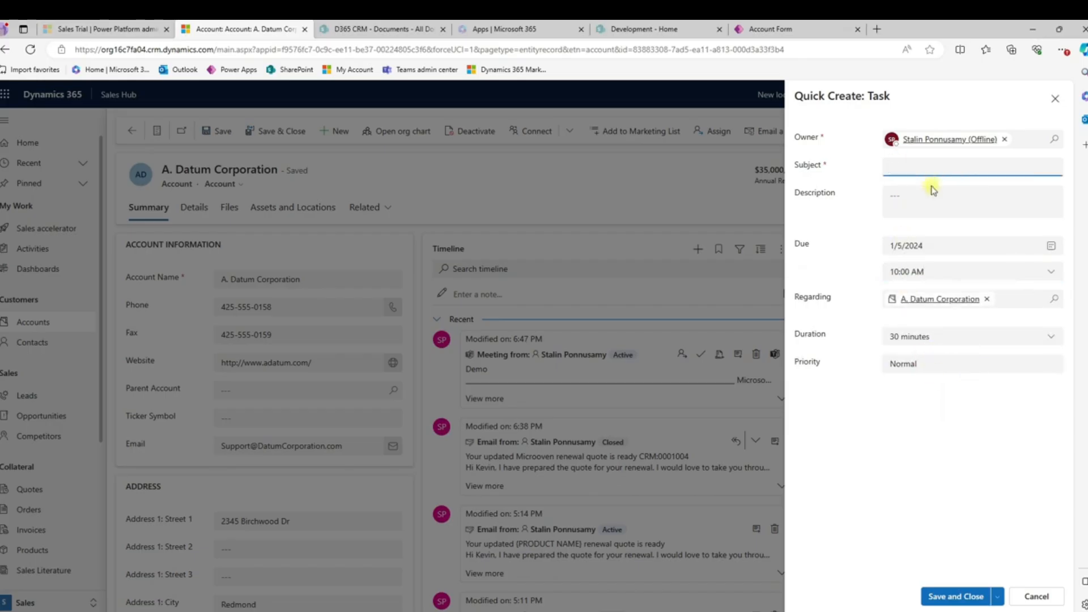
type("Call with Datum Corporation")
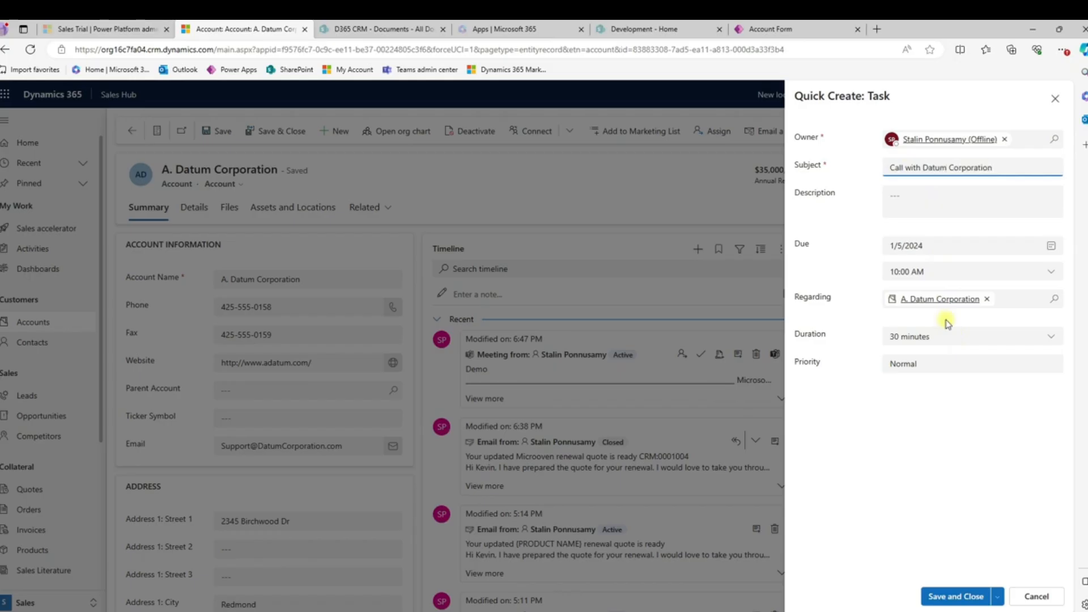
left_click(957, 595)
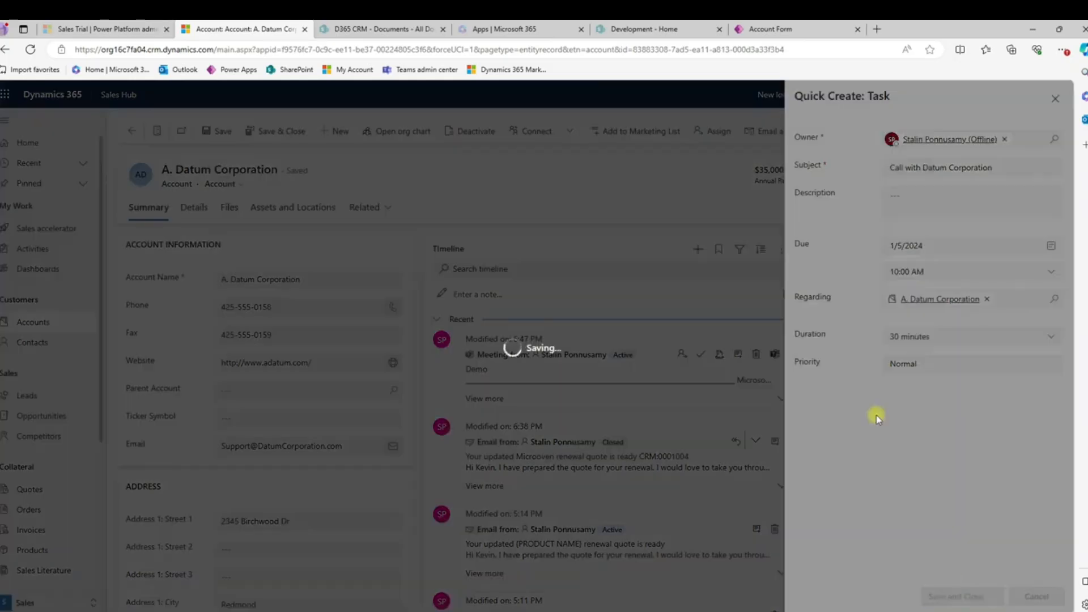